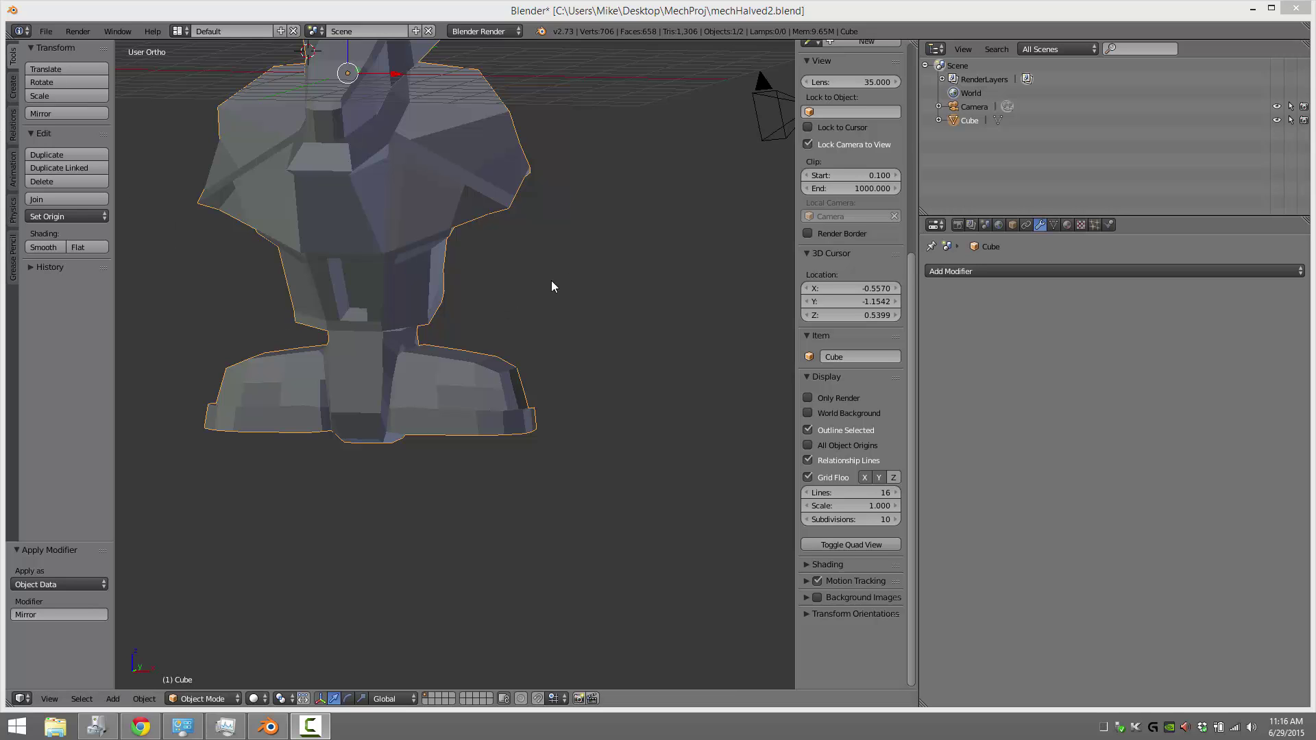
Step: Orbit the view around the mech bust to a front three-quarter angle
{"action": "middle_click_drag", "start_coordinate": [553, 287], "coordinate": [500, 140]}
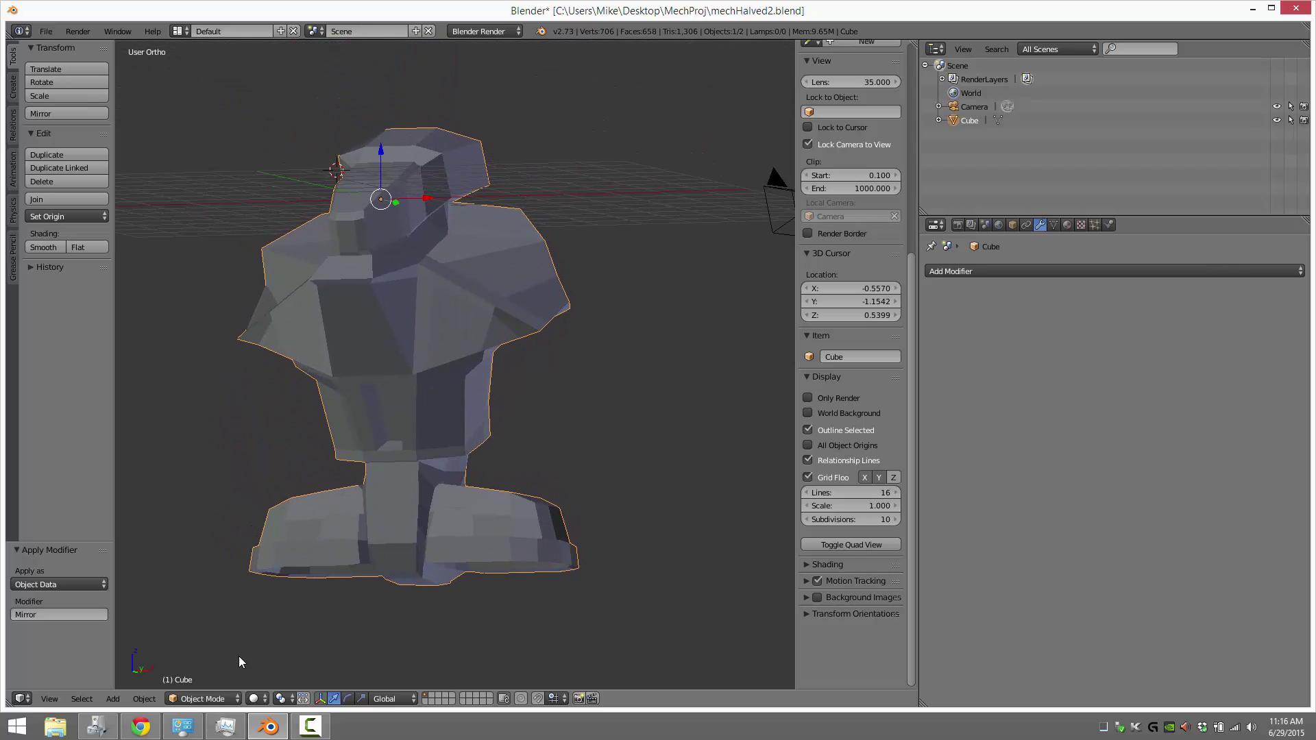
Step: Enter Edit Mode on the bust and set the viewport shading to Wireframe
{"action": "left_click", "coordinate": [202, 698]}
{"action": "left_click", "coordinate": [205, 674]}
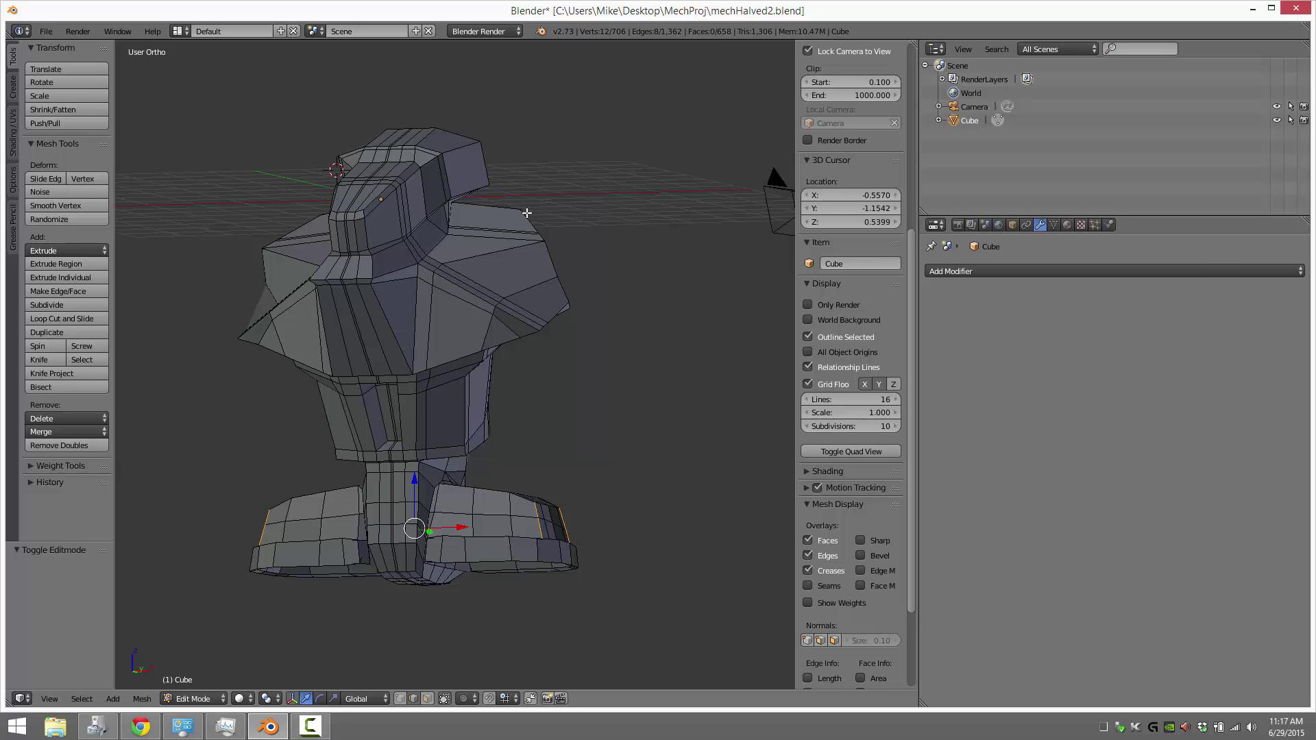
{"action": "key", "text": "z"}
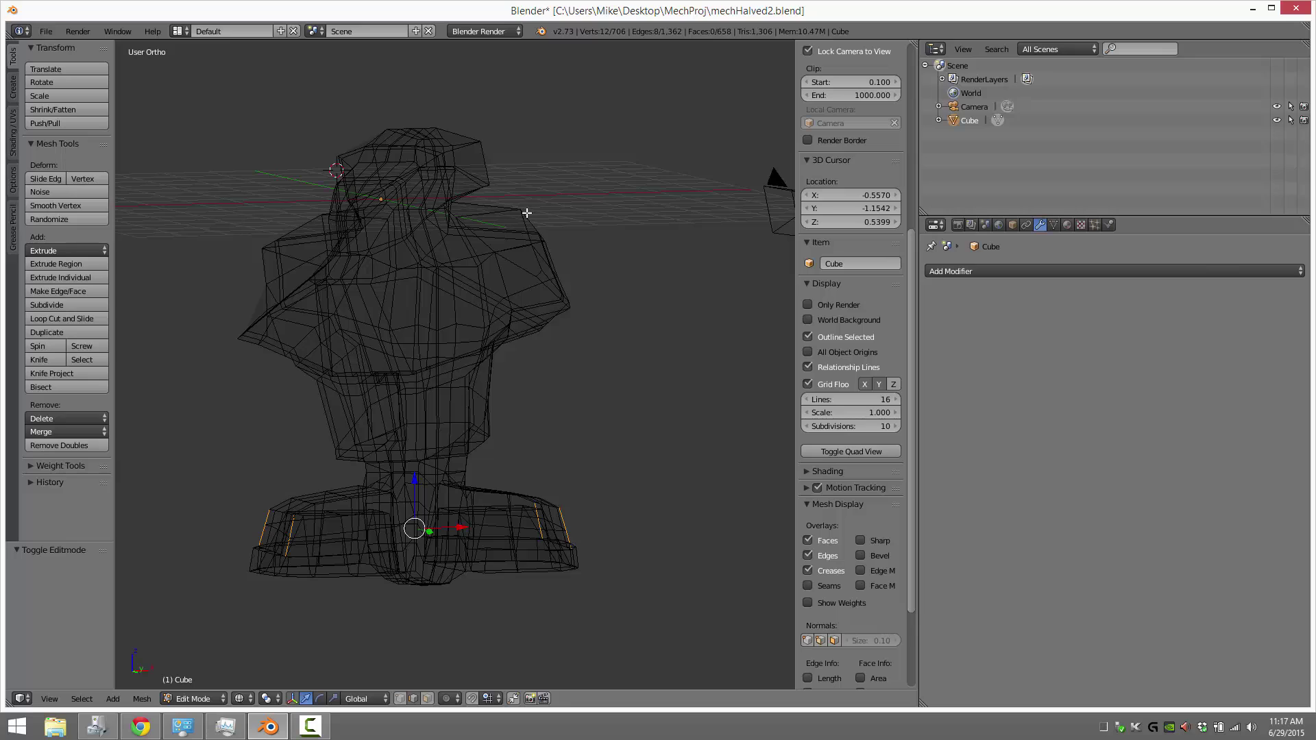
{"action": "key", "text": "z"}
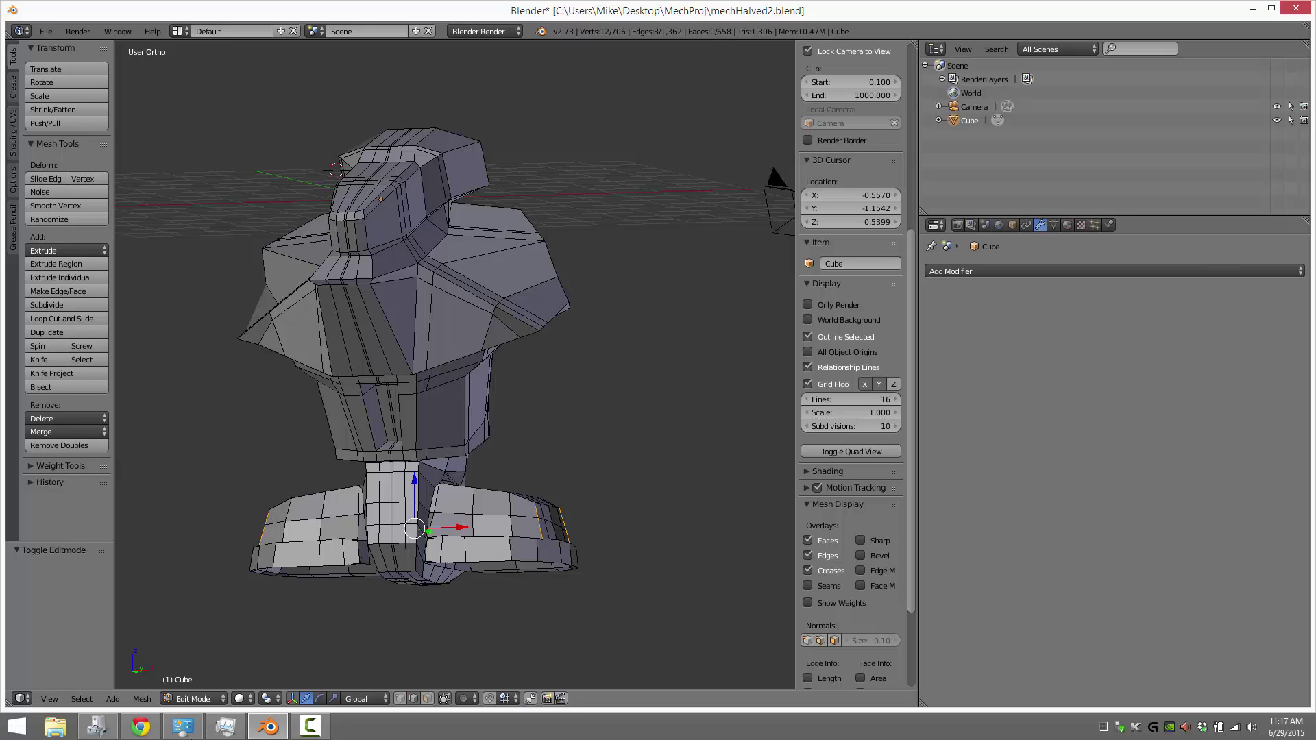
{"action": "left_click", "coordinate": [237, 699]}
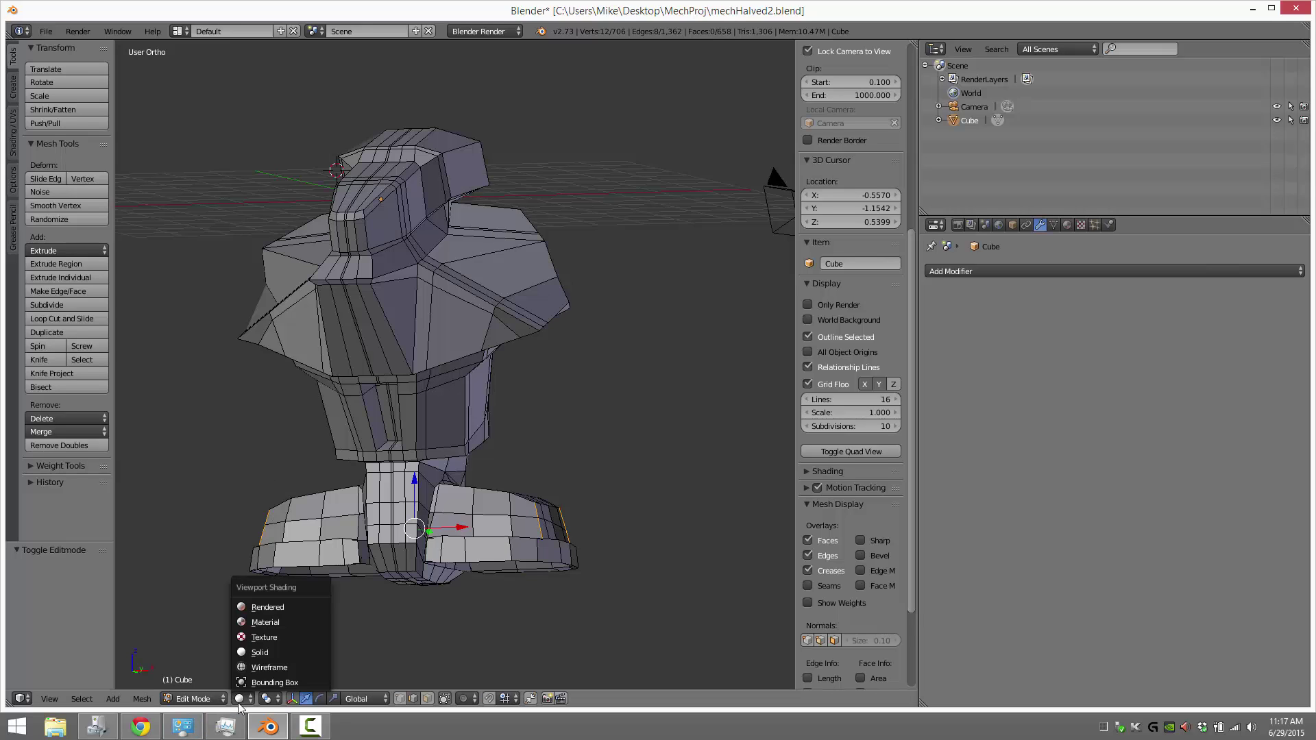
{"action": "left_click", "coordinate": [269, 667]}
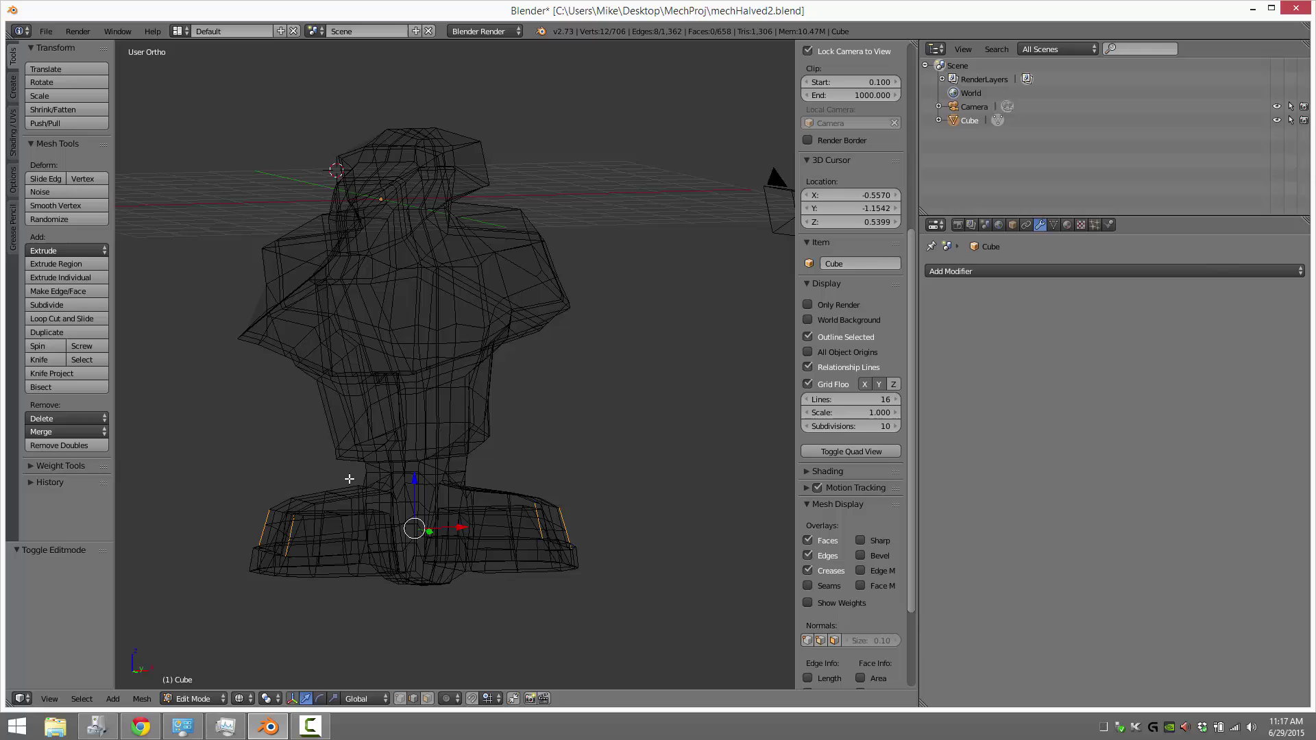
Step: Return to Object Mode with Solid shading and enable the Cube's Display Wire option
{"action": "left_click", "coordinate": [211, 697]}
{"action": "left_click", "coordinate": [221, 682]}
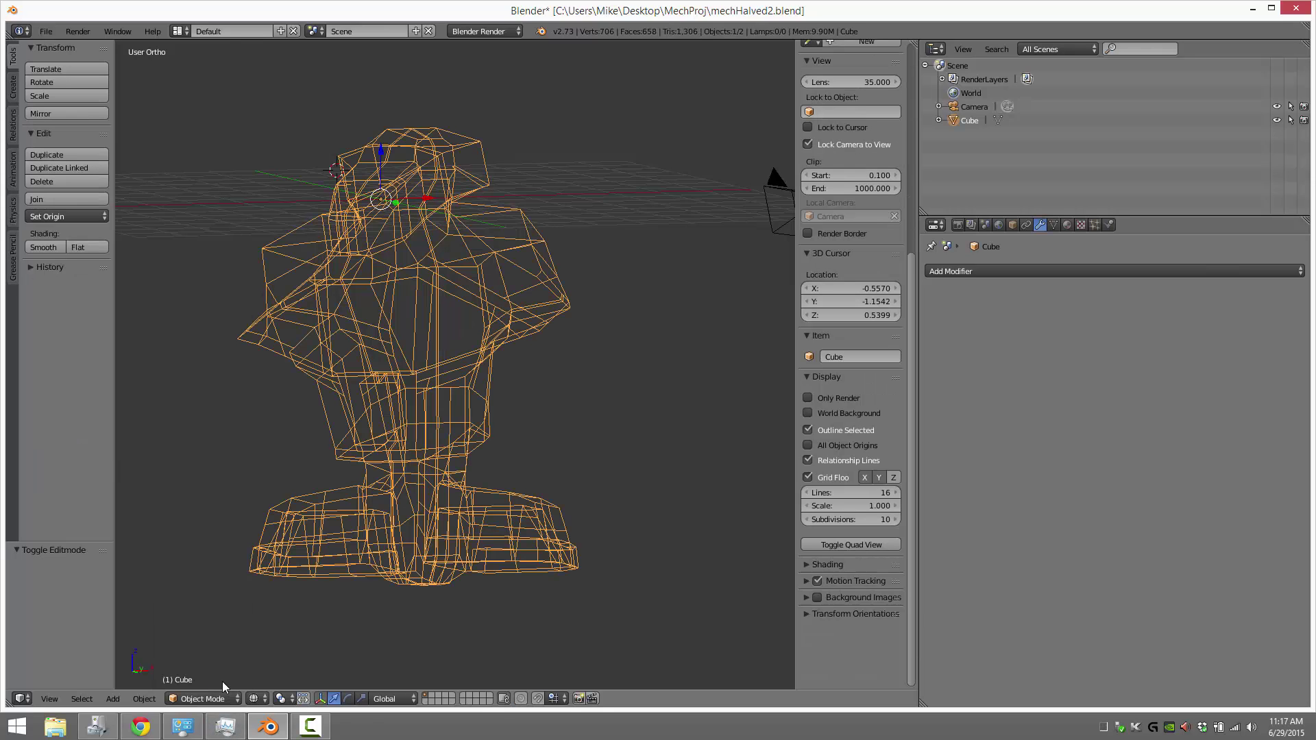
{"action": "left_click", "coordinate": [1014, 226]}
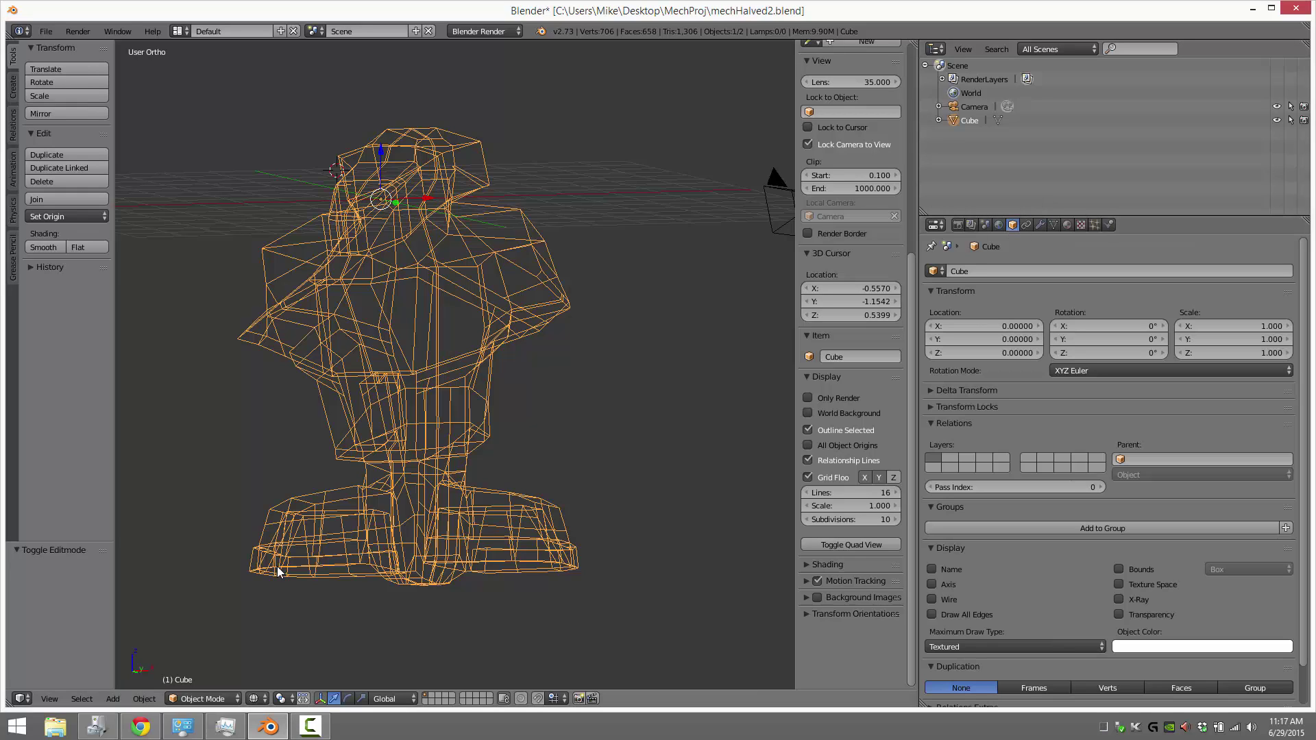
{"action": "left_click", "coordinate": [256, 698]}
{"action": "left_click", "coordinate": [280, 655]}
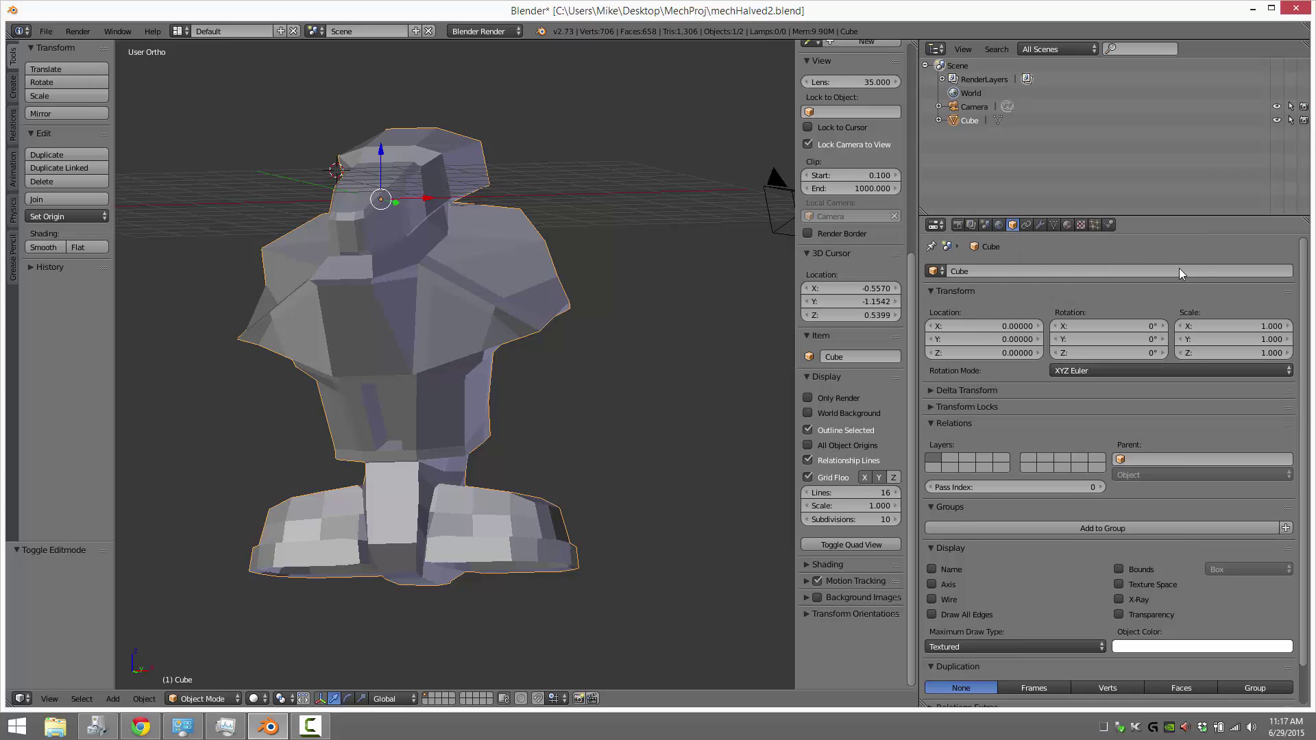
{"action": "left_click", "coordinate": [933, 598]}
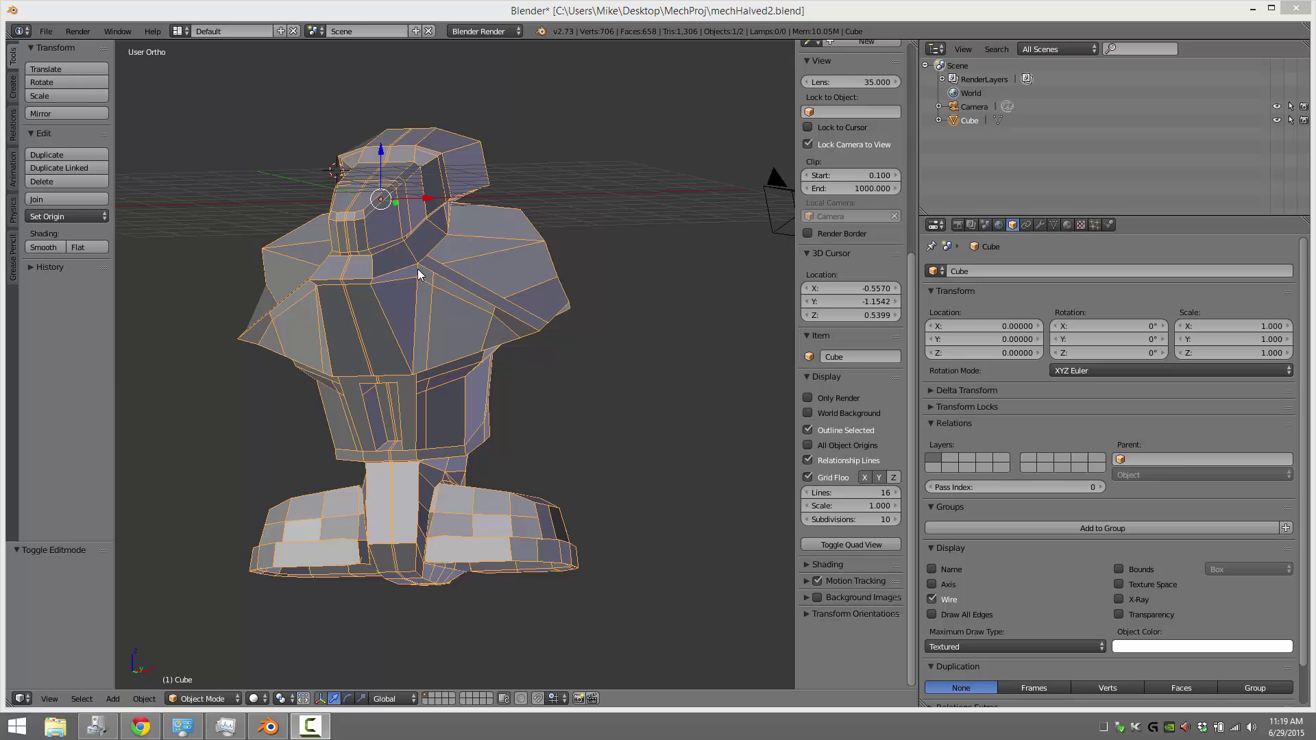
Step: Add a Wireframe modifier (0.0200 thickness) to the Cube and render a test image
{"action": "left_click", "coordinate": [1040, 224]}
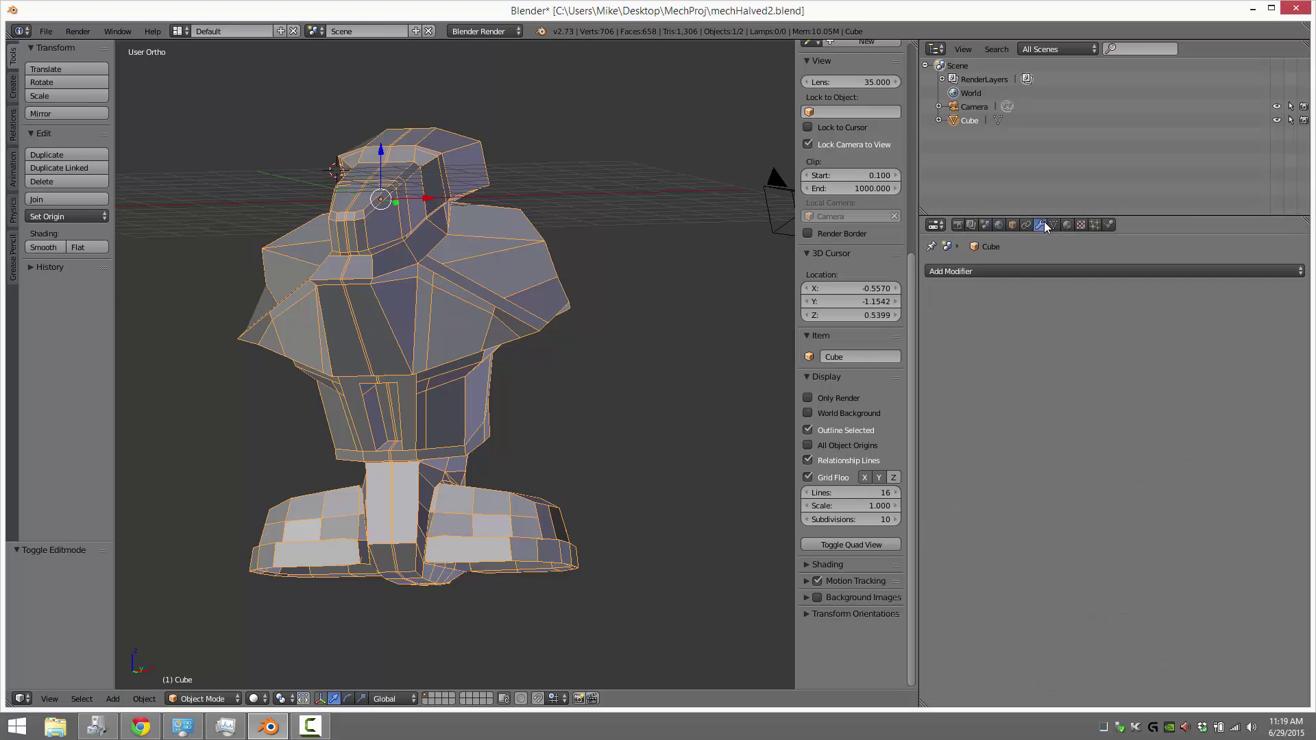
{"action": "left_click", "coordinate": [1051, 266]}
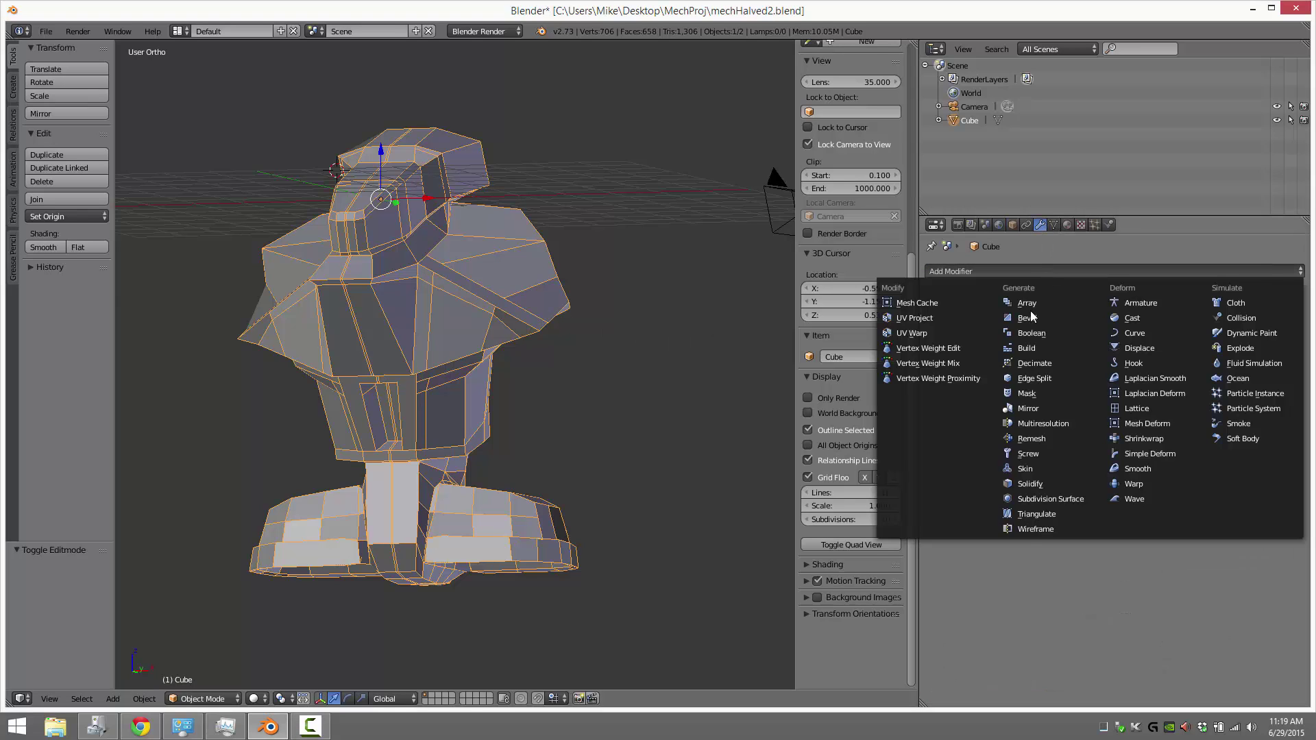
{"action": "left_click", "coordinate": [1023, 532]}
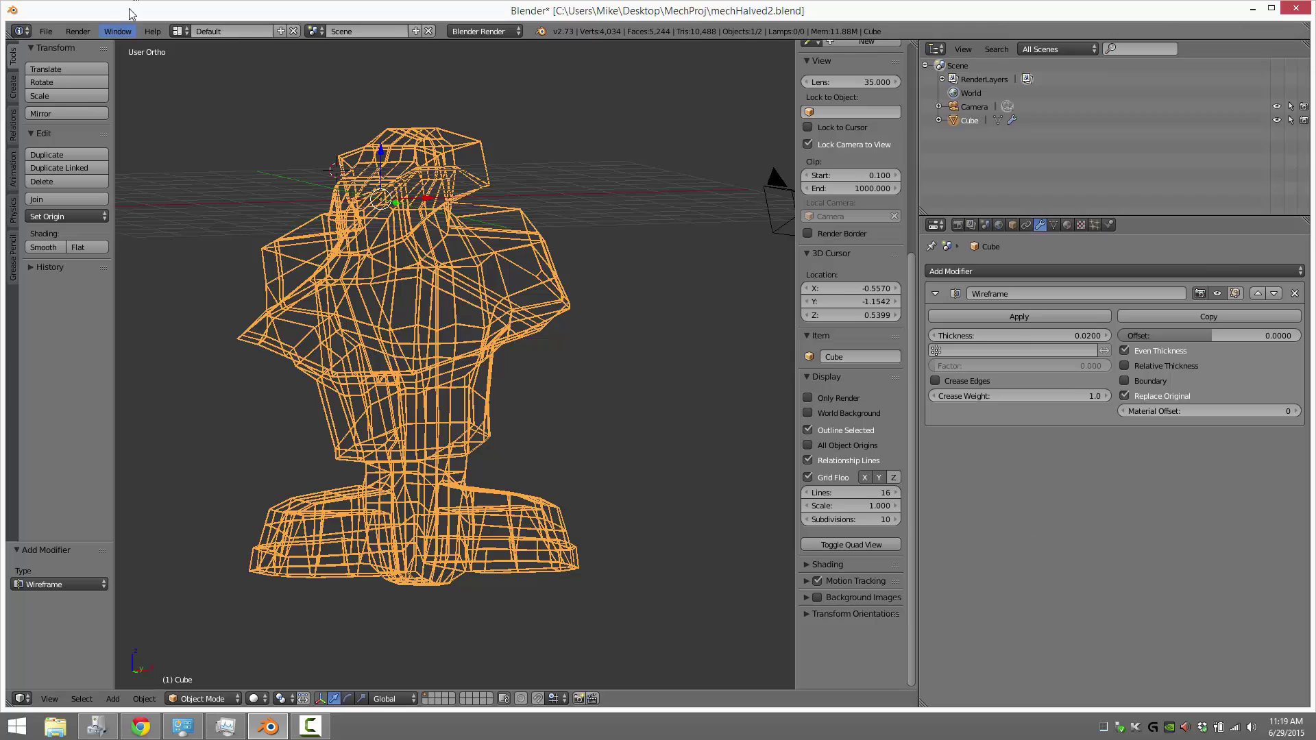
{"action": "left_click", "coordinate": [88, 32]}
{"action": "left_click", "coordinate": [92, 43]}
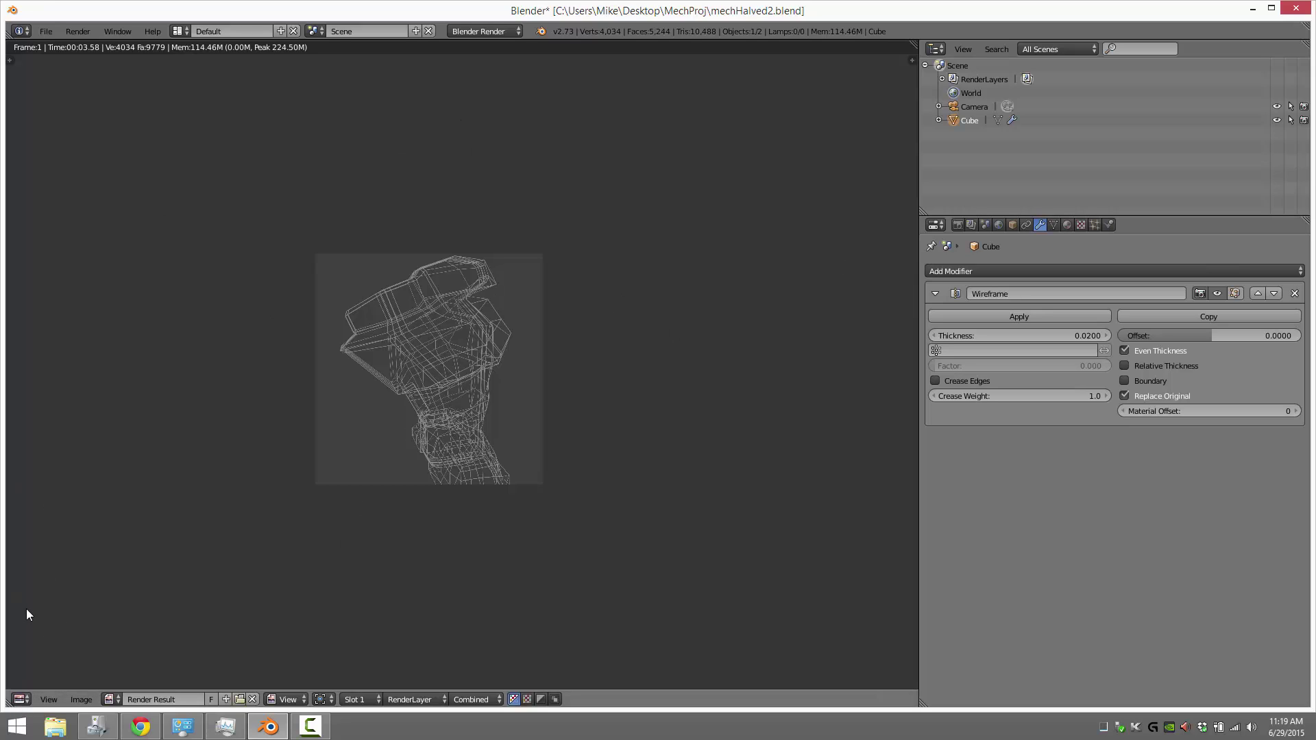
Step: Restore the 3D View and untick Subsurface Scattering in the Render tab's Shading panel
{"action": "left_click", "coordinate": [15, 700]}
{"action": "left_click", "coordinate": [26, 687]}
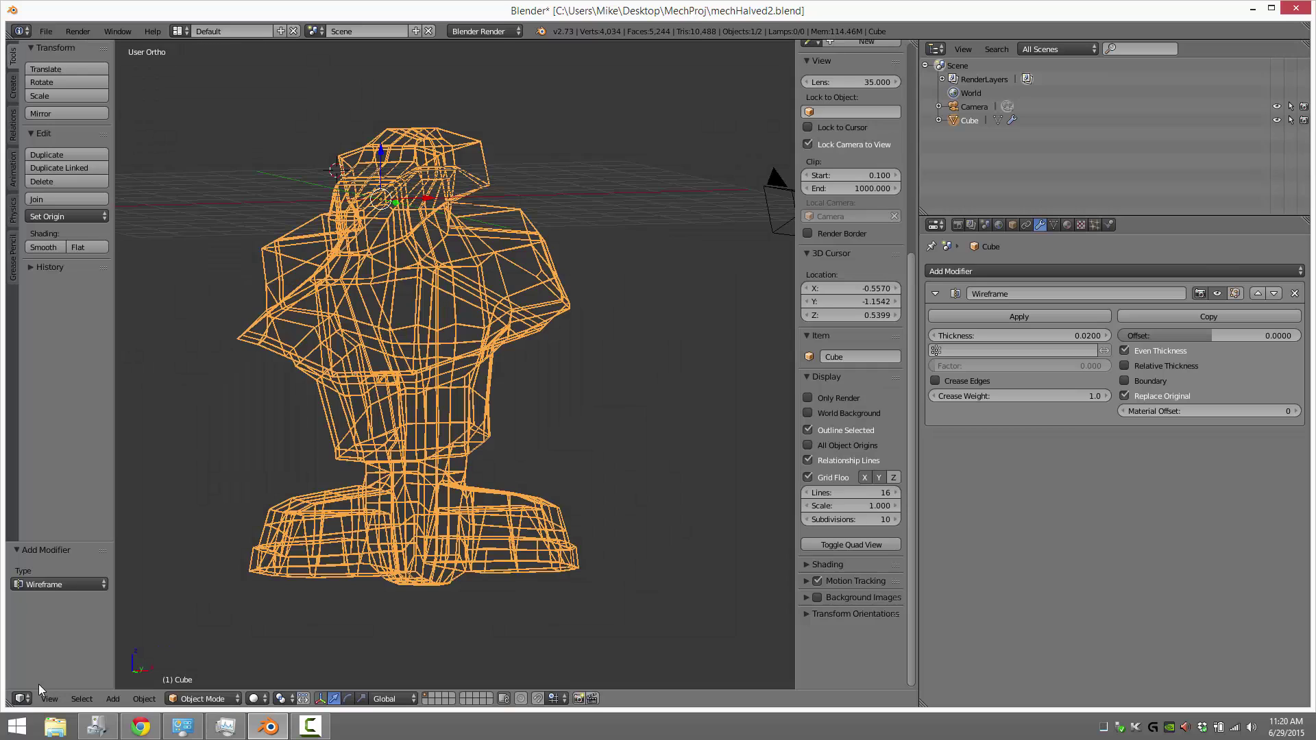
{"action": "left_click", "coordinate": [959, 225]}
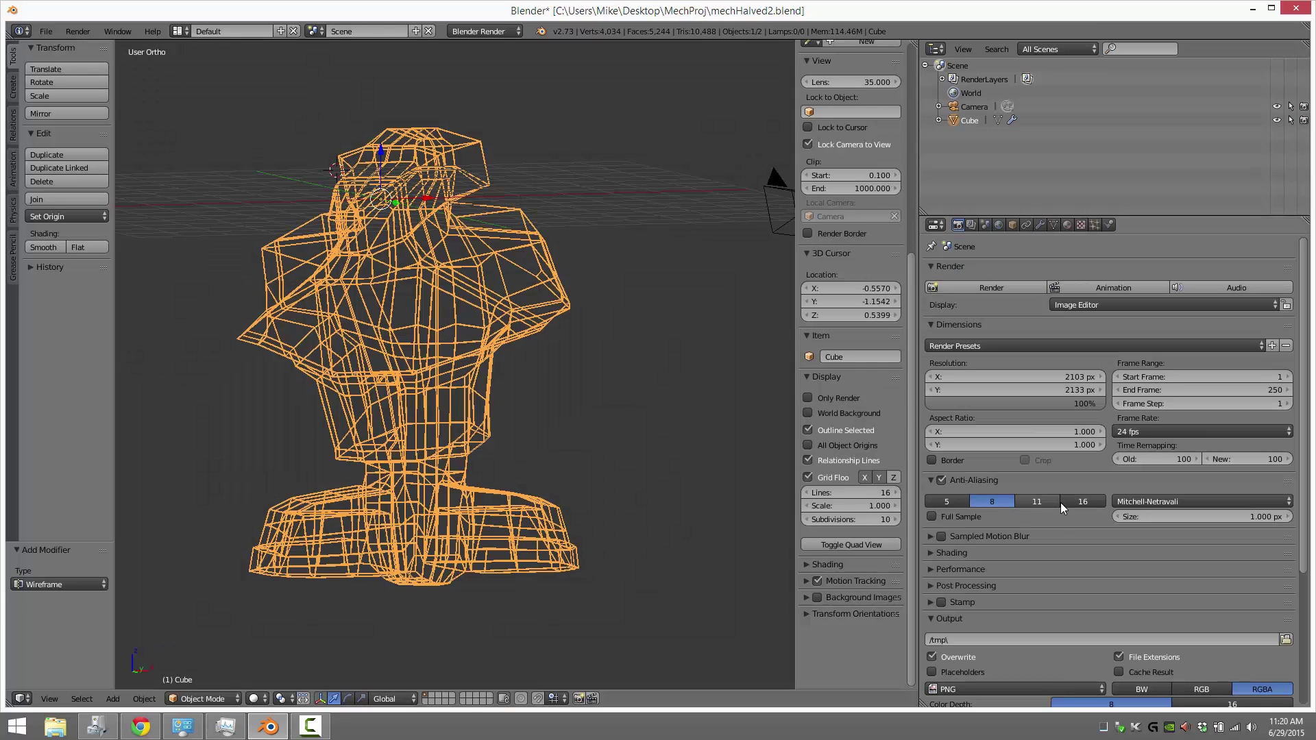
{"action": "left_click", "coordinate": [928, 552]}
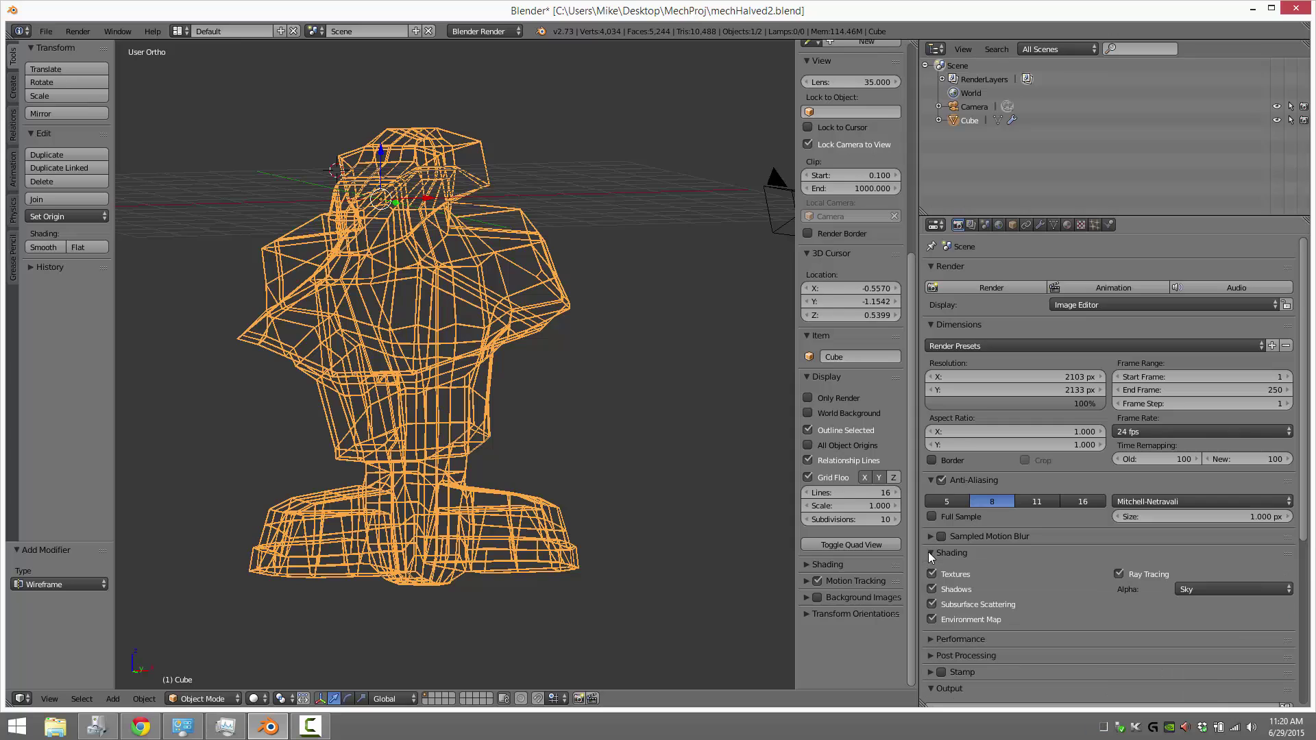
{"action": "left_click", "coordinate": [930, 604]}
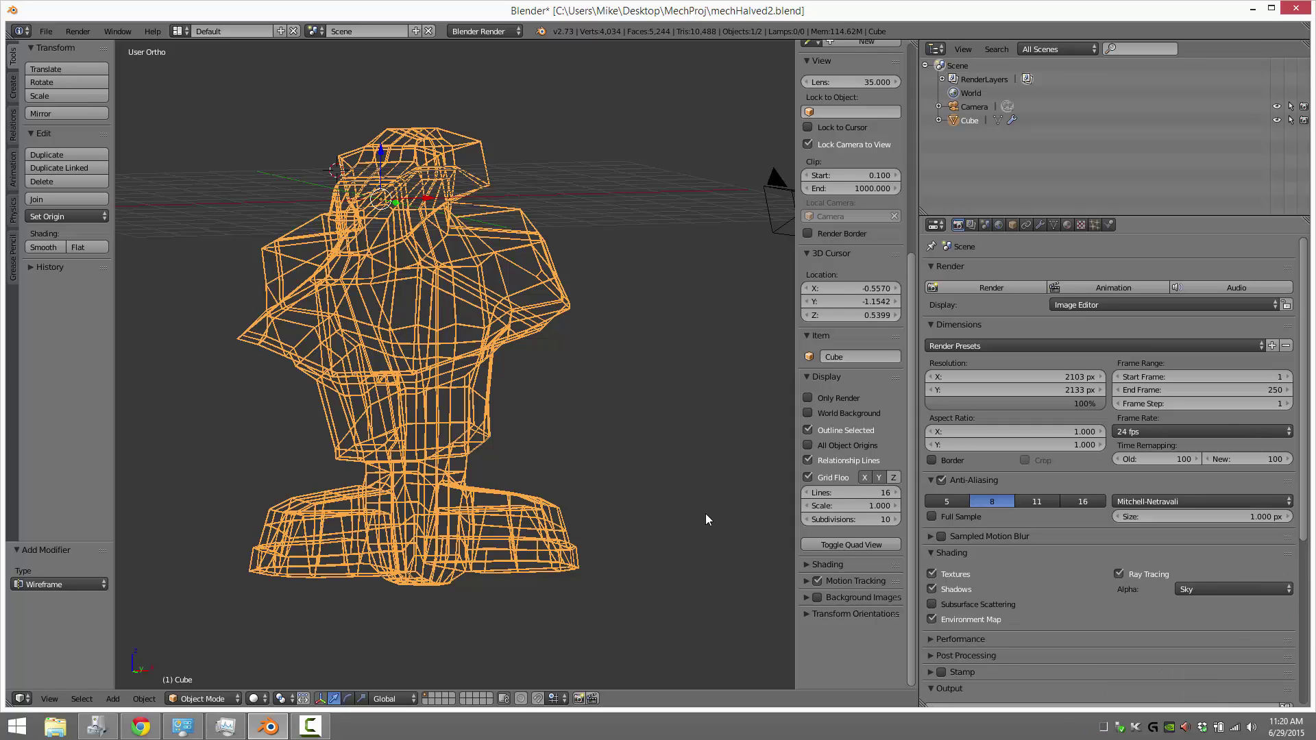
{"action": "left_click", "coordinate": [929, 553]}
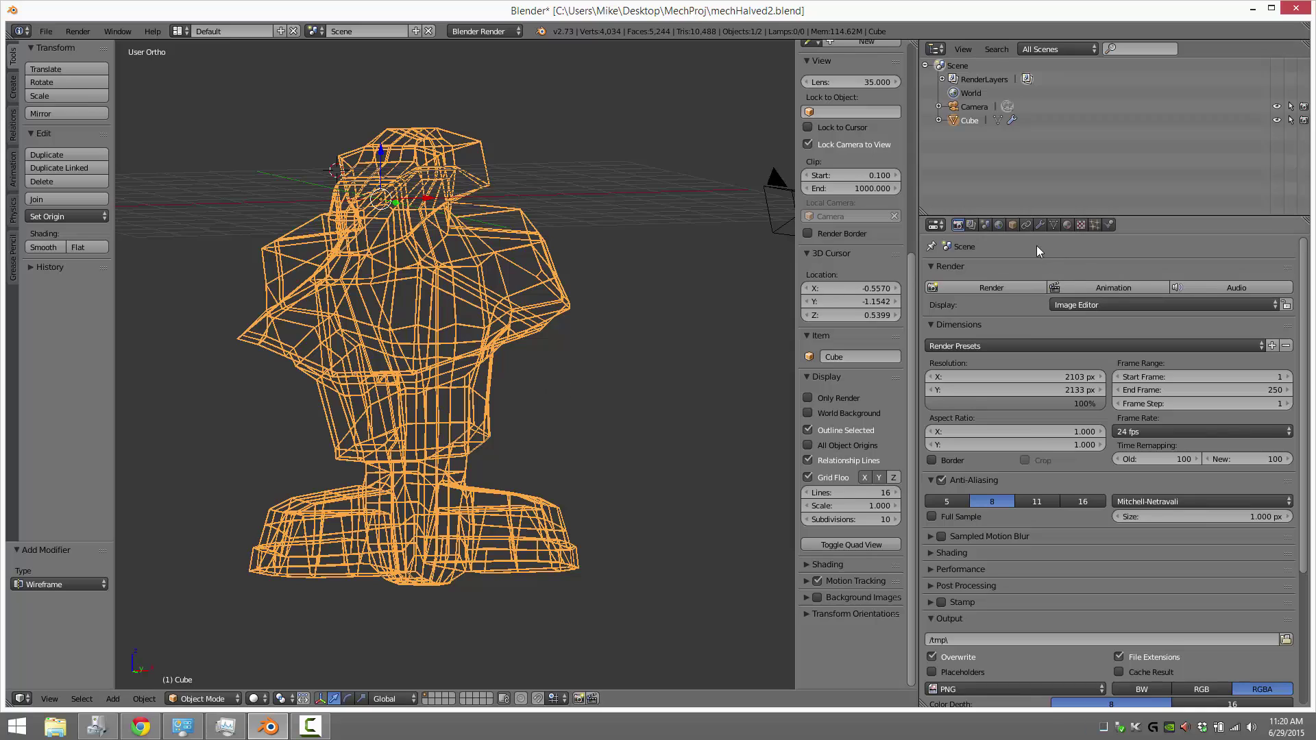
{"action": "left_click", "coordinate": [1037, 226]}
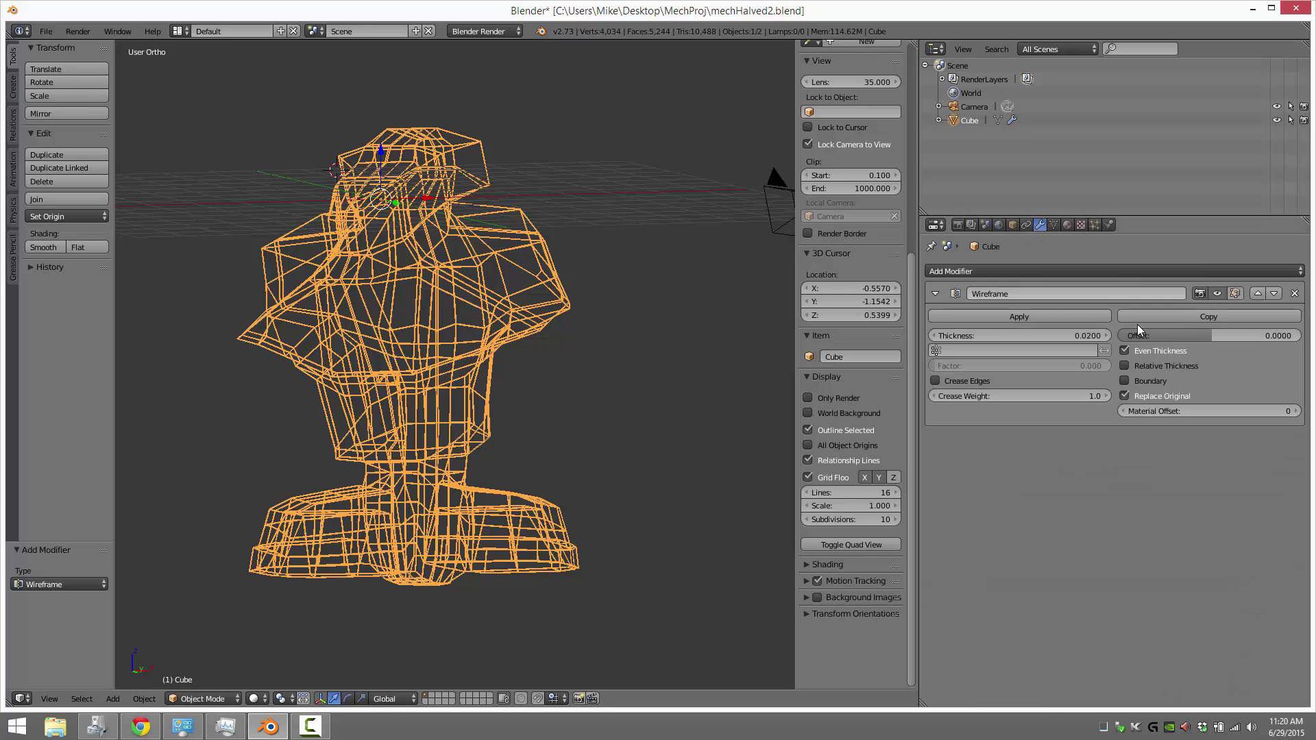
Step: Delete the Wireframe modifier from the Cube and bring up the sidebar's Transform panel
{"action": "left_click", "coordinate": [1296, 297]}
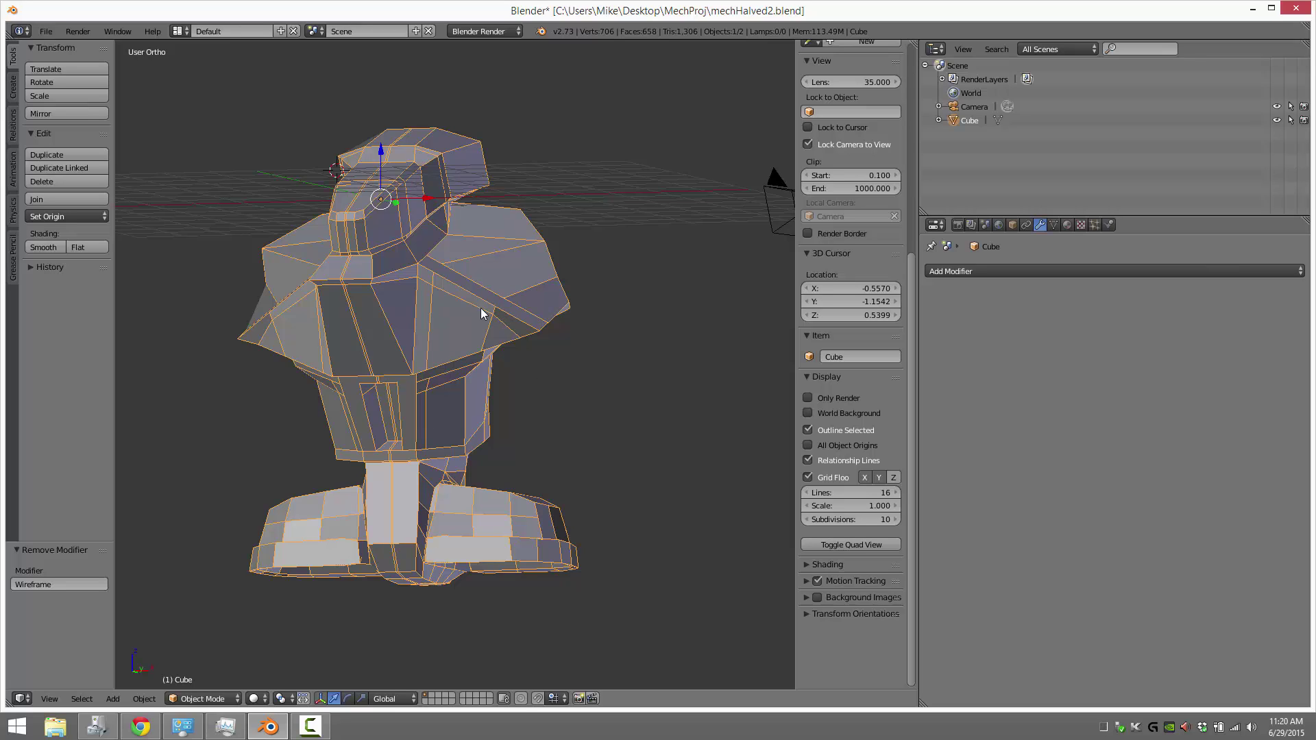
{"action": "key", "text": "n"}
{"action": "key", "text": "n"}
{"action": "scroll", "coordinate": [837, 221], "scroll_direction": "up", "scroll_amount": 6}
{"action": "scroll", "coordinate": [837, 217], "scroll_direction": "up", "scroll_amount": 3}
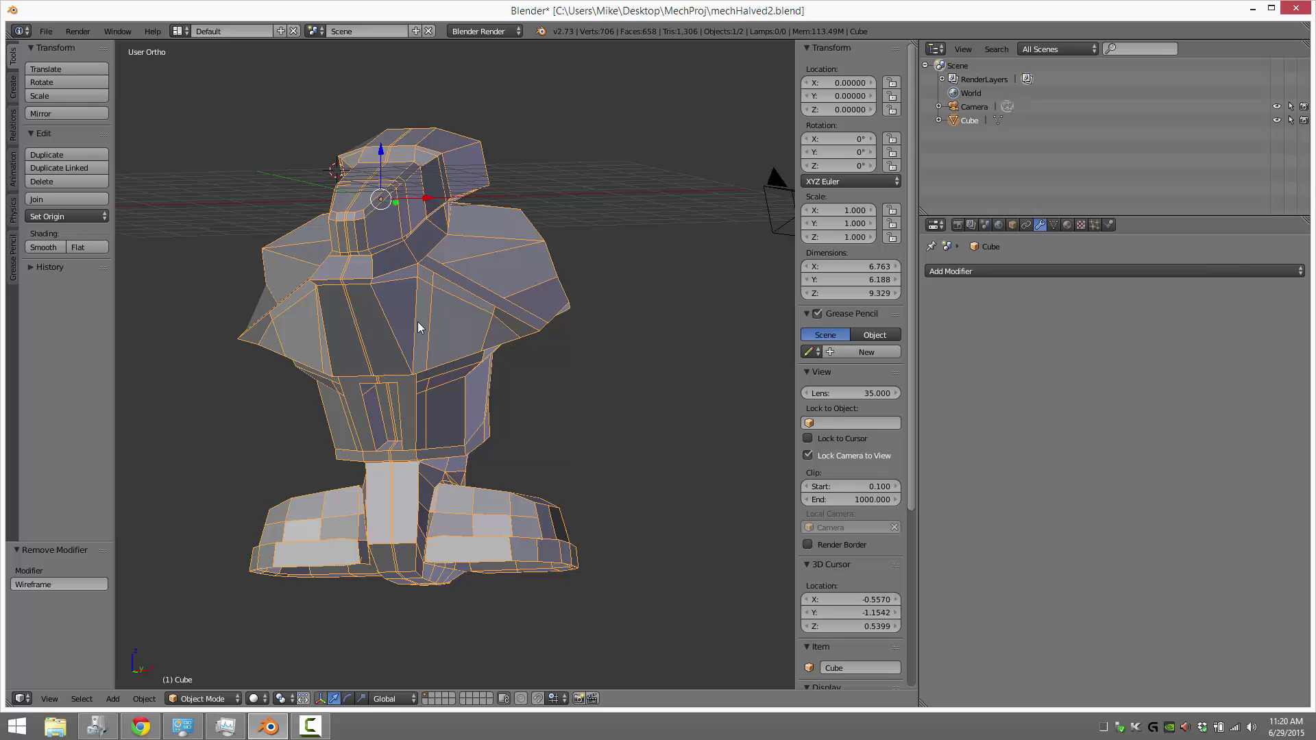
Step: Duplicate the bust as Cube.001 and set its location to X 0, Y 0, Z 0
{"action": "key", "text": "shift+d"}
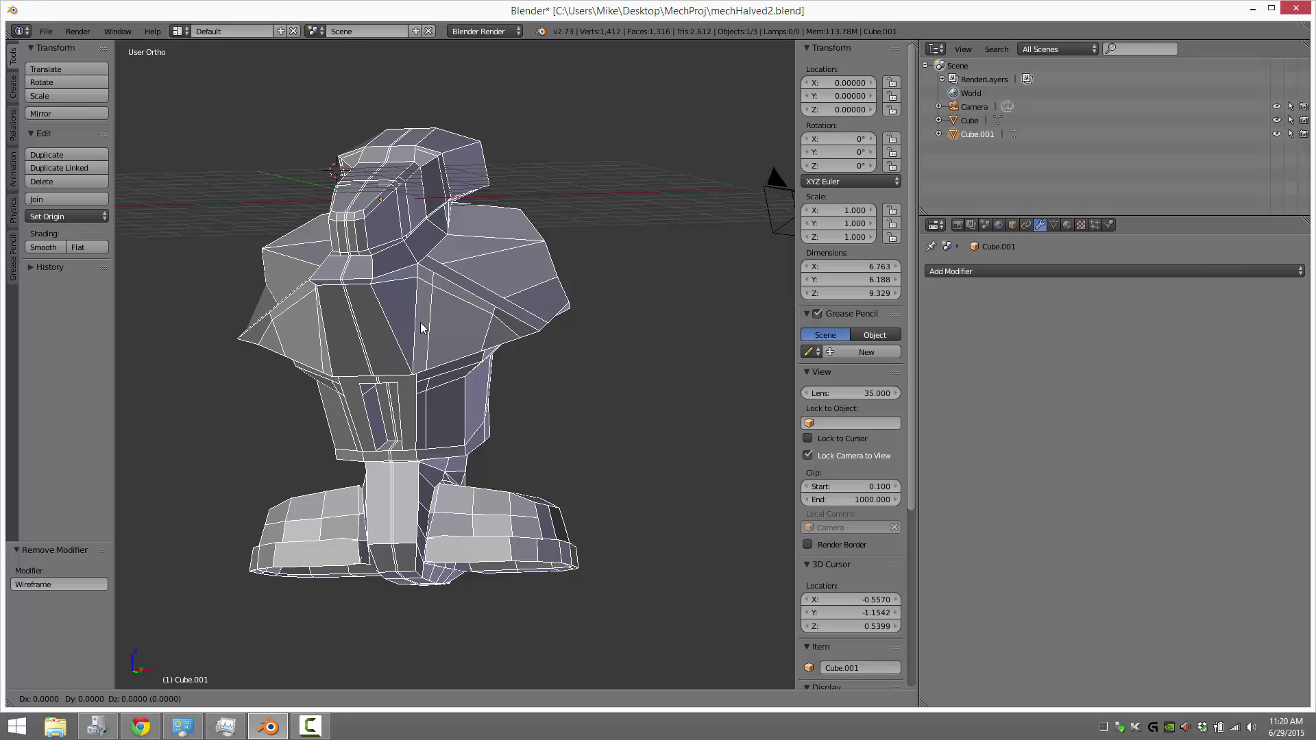
{"action": "left_click", "coordinate": [655, 312]}
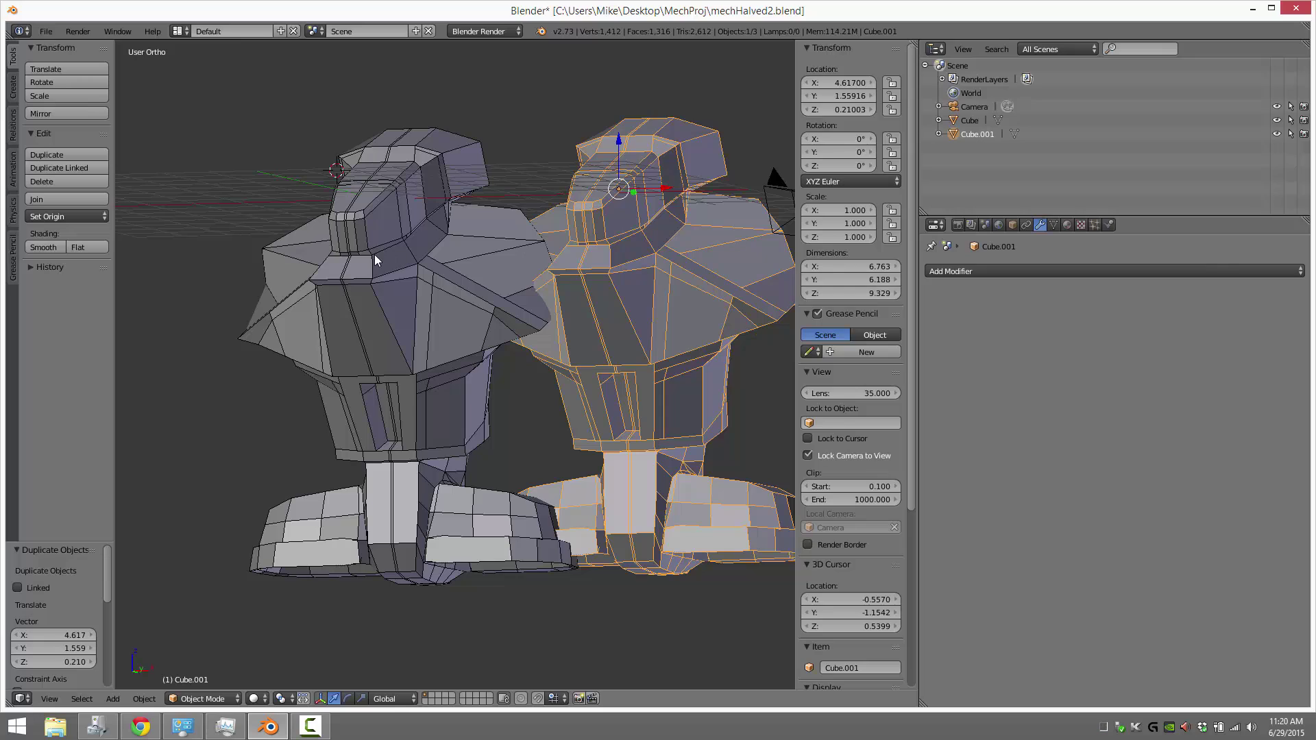
{"action": "left_click", "coordinate": [839, 82]}
{"action": "type", "text": "0"}
{"action": "key", "text": "Return"}
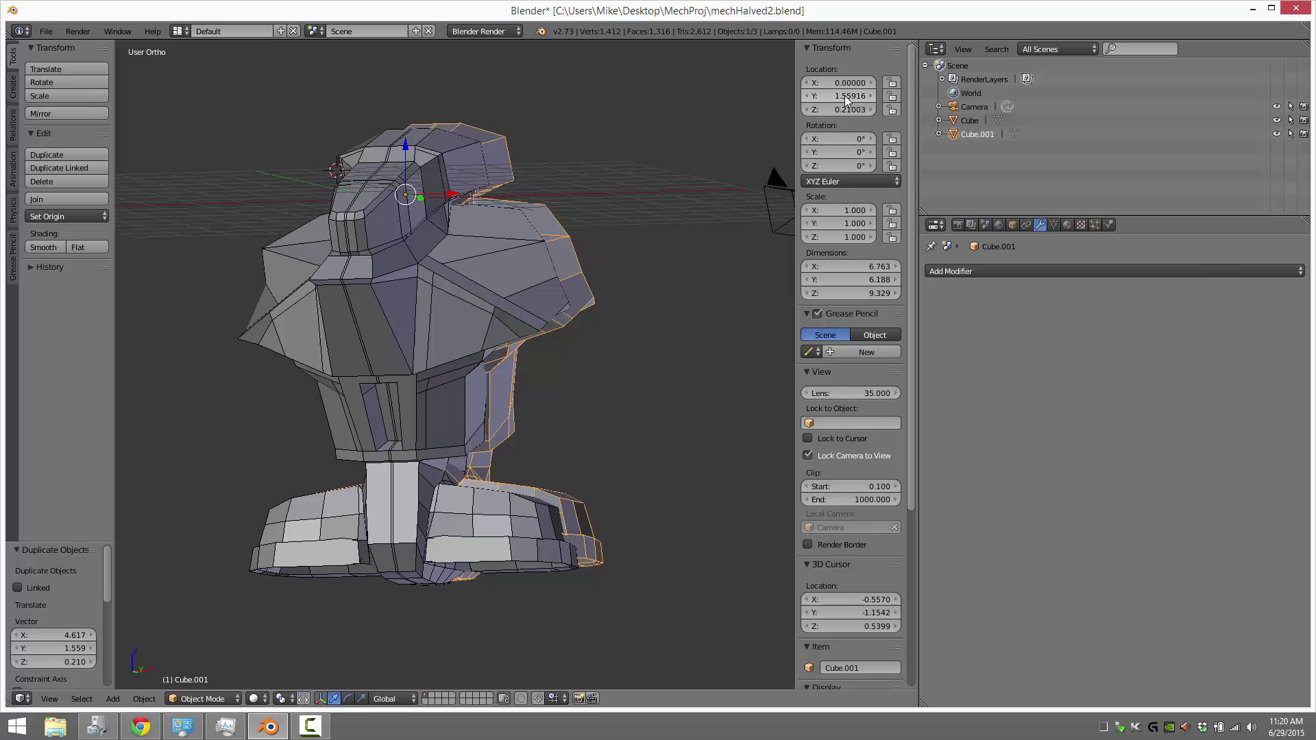
{"action": "left_click", "coordinate": [844, 96]}
{"action": "type", "text": "0"}
{"action": "key", "text": "Return"}
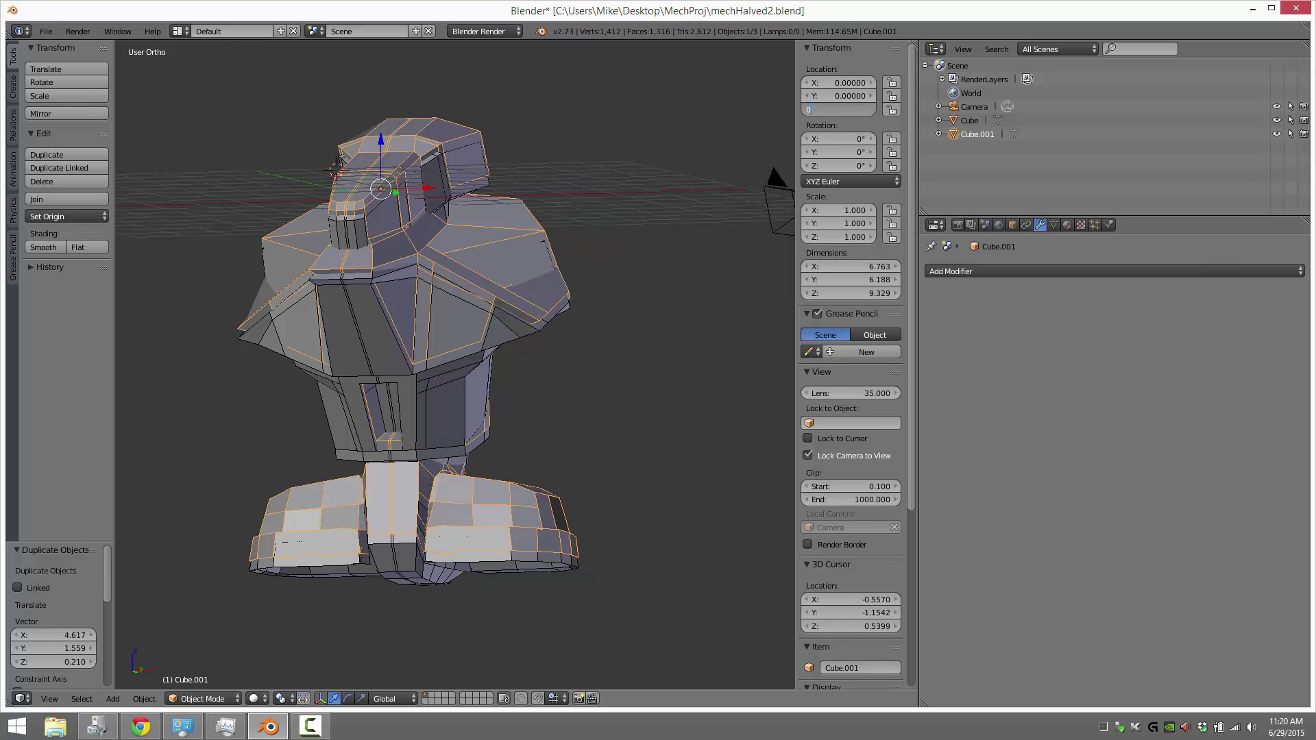
{"action": "left_click", "coordinate": [841, 109]}
{"action": "type", "text": "0"}
{"action": "key", "text": "Return"}
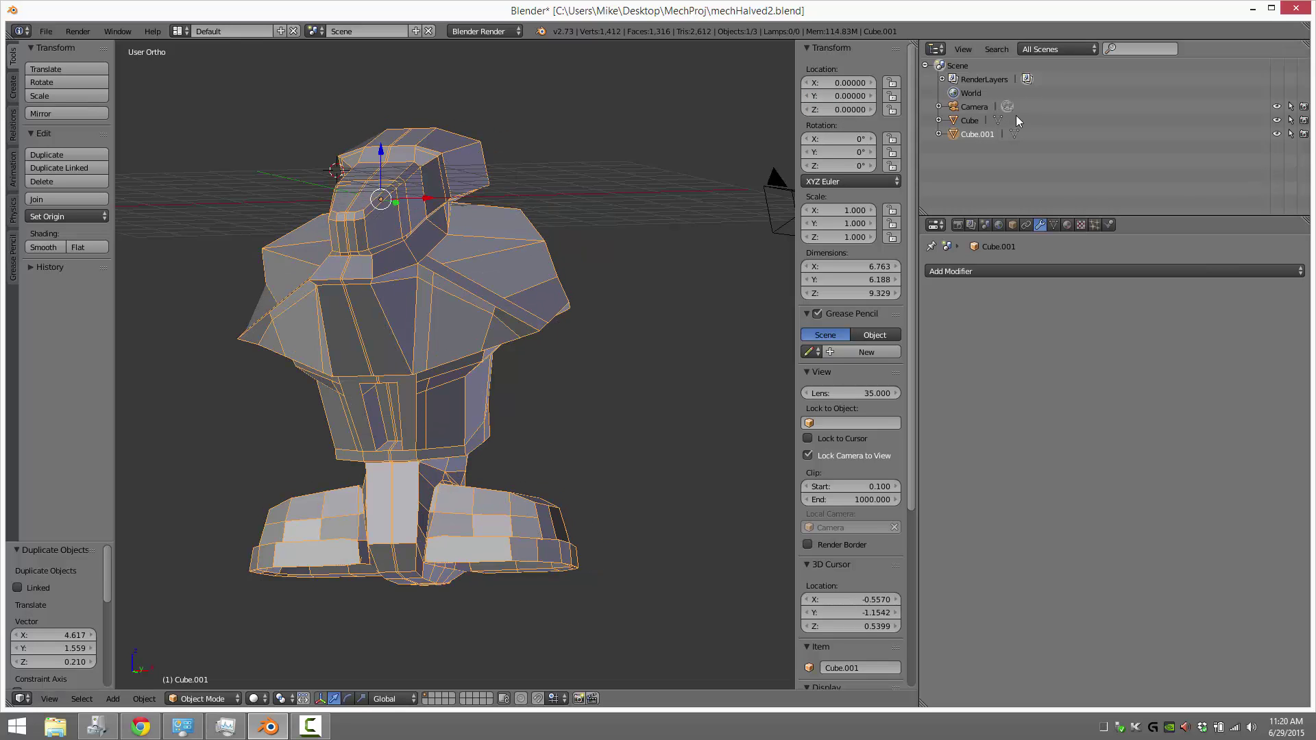
Step: Add a 0.0200-thickness Wireframe modifier to Cube.001 and render both meshes
{"action": "left_click", "coordinate": [1087, 271]}
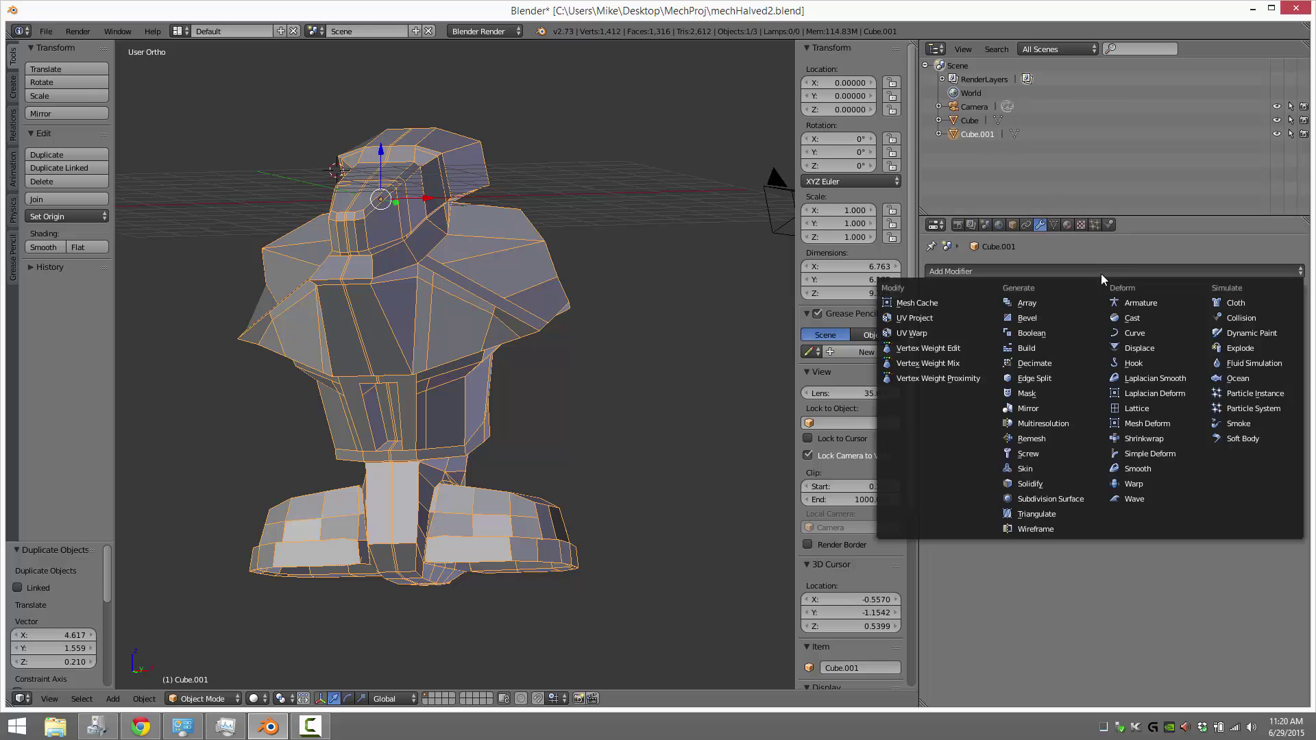
{"action": "left_click", "coordinate": [1028, 529]}
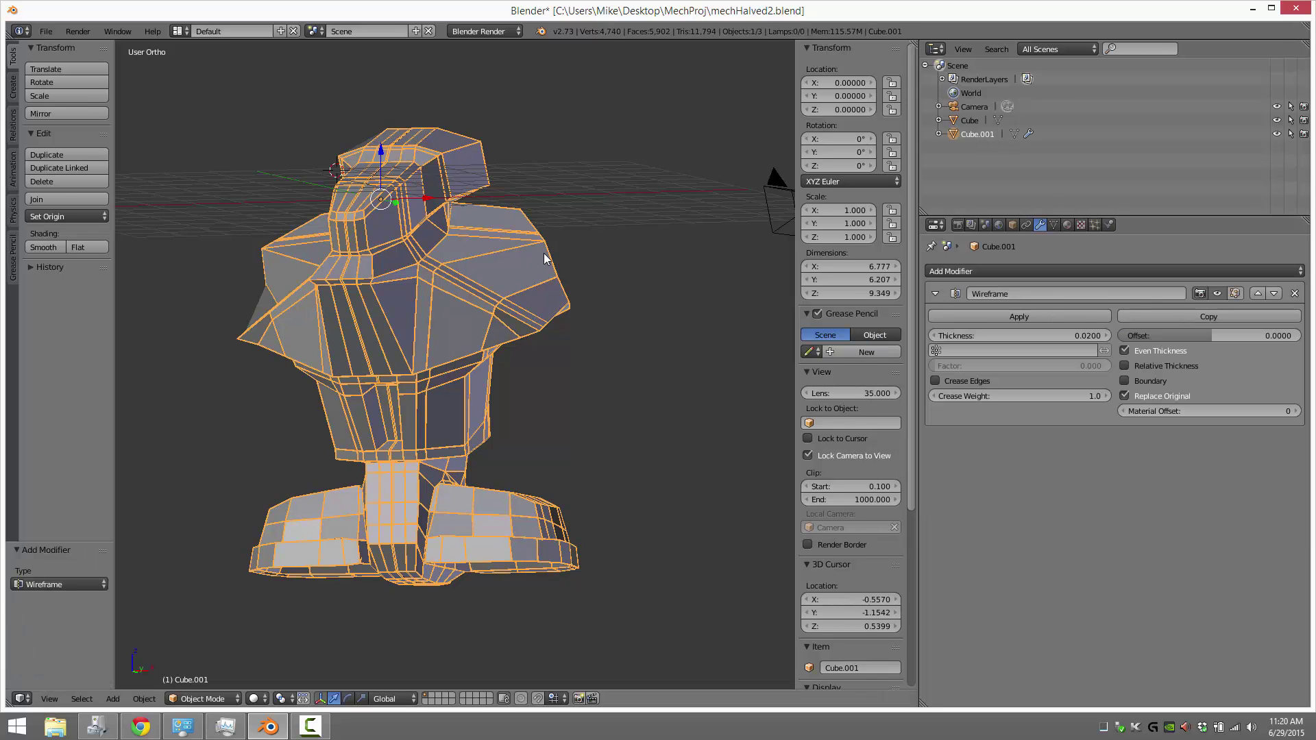
{"action": "left_click", "coordinate": [87, 31]}
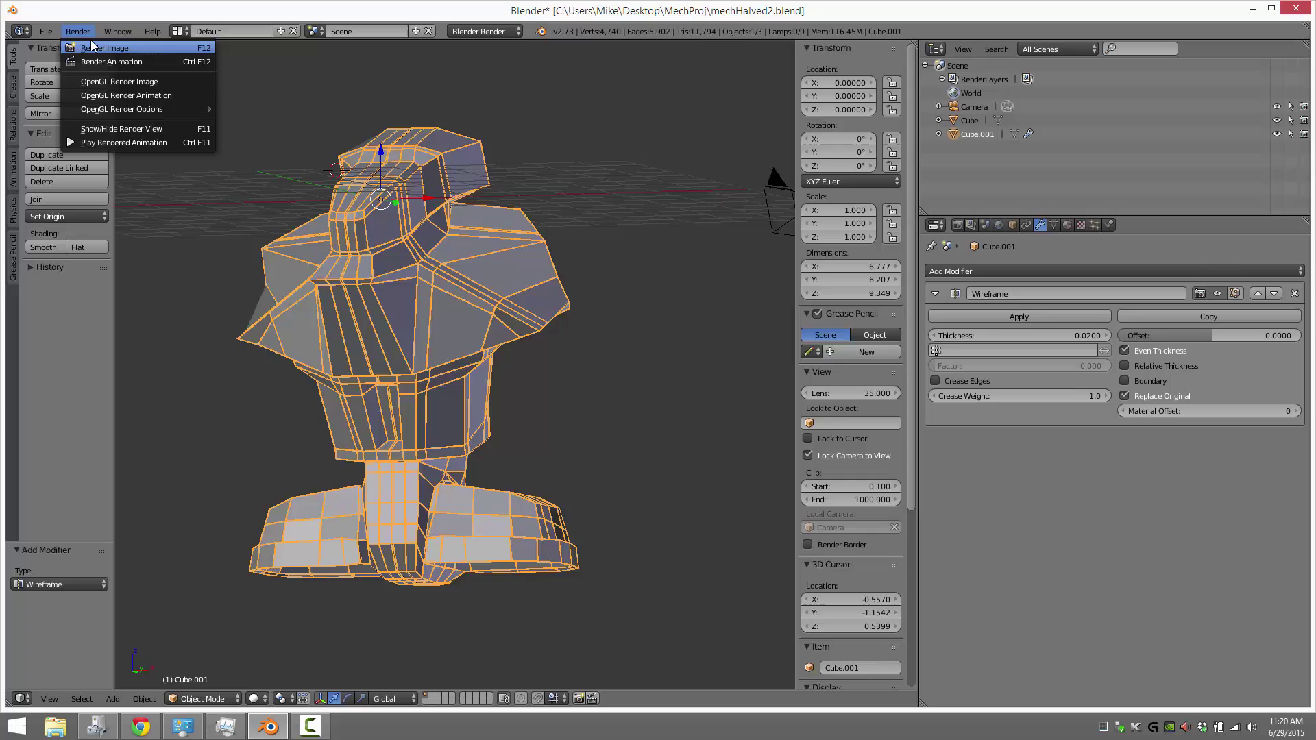
{"action": "left_click", "coordinate": [90, 42]}
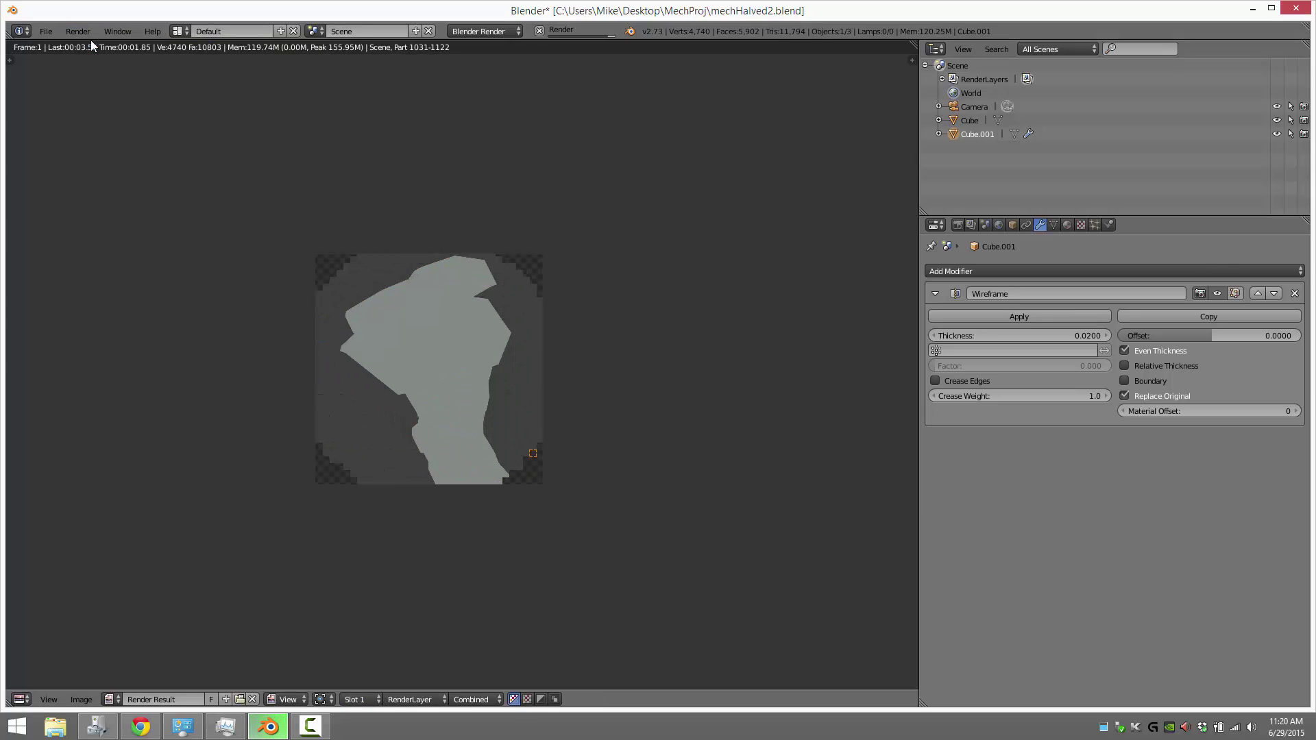
{"action": "left_click", "coordinate": [24, 698]}
Step: Restore the 3D viewport, view the Cube's material settings, and leave Cube active
{"action": "left_click", "coordinate": [31, 684]}
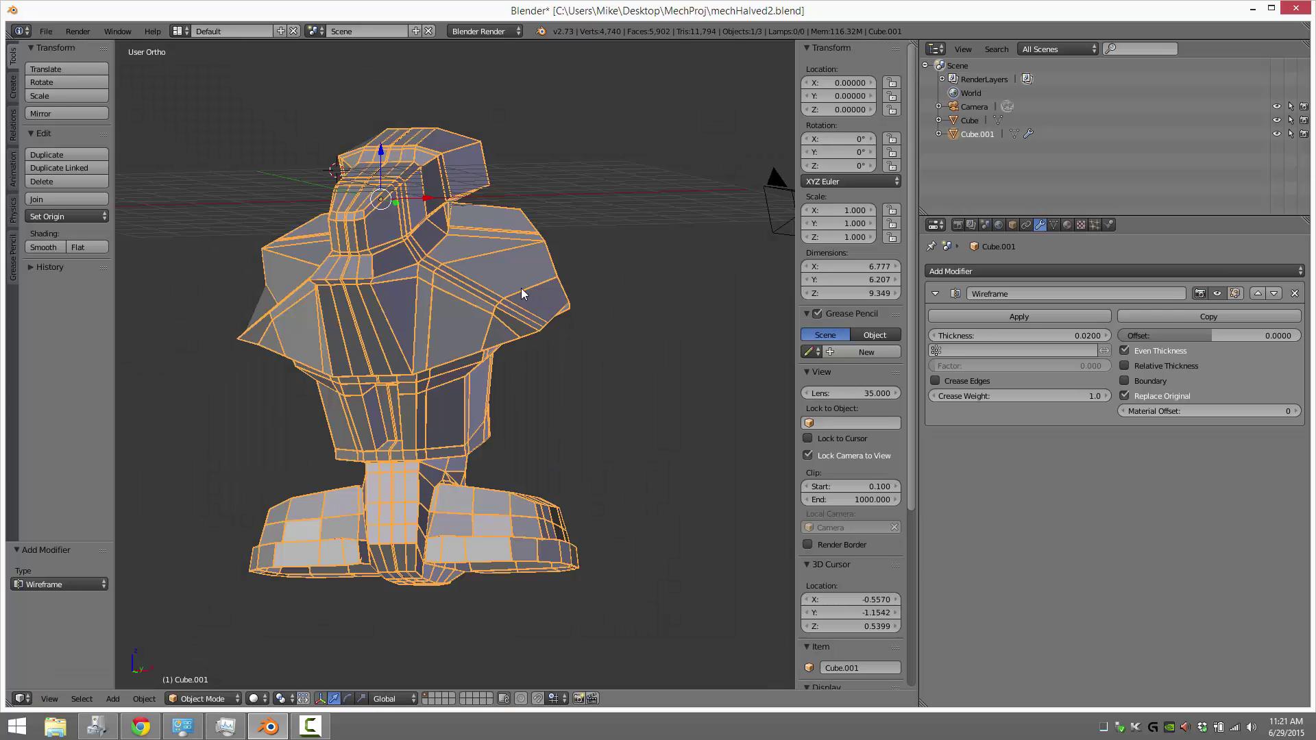
{"action": "left_click", "coordinate": [971, 121]}
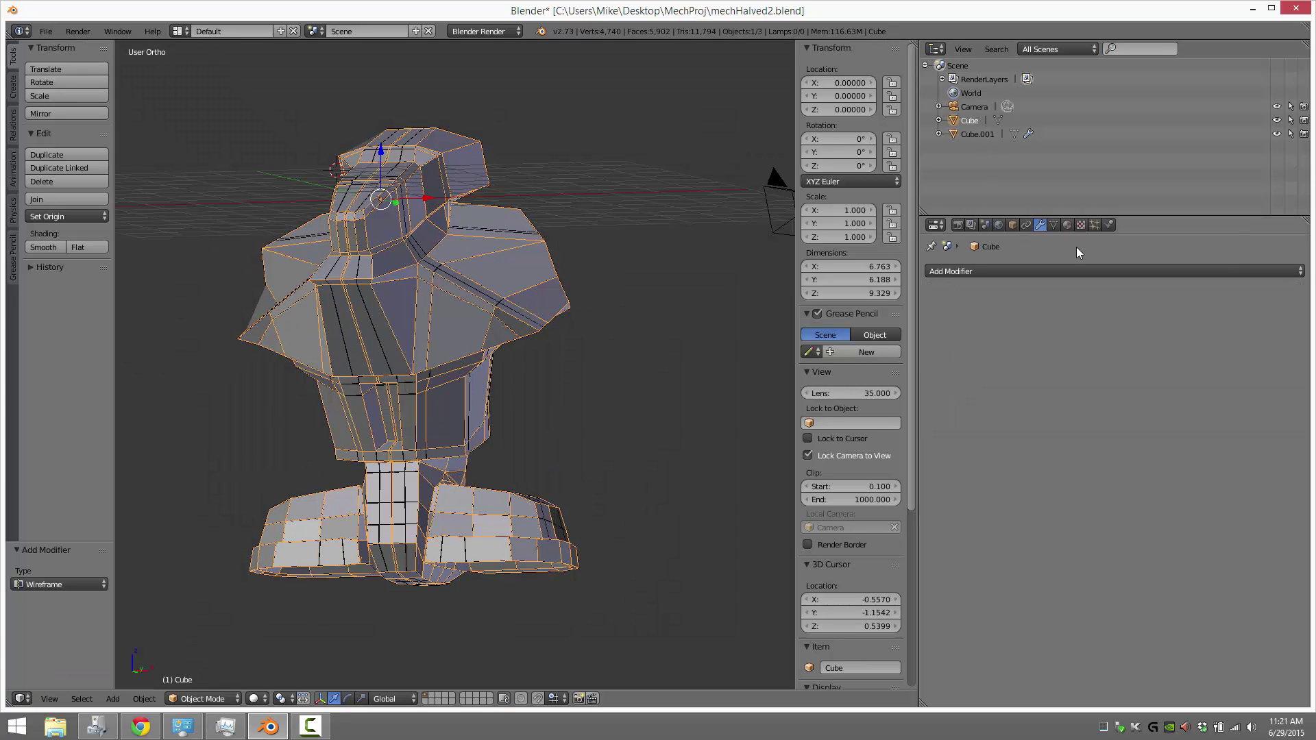
{"action": "left_click", "coordinate": [1067, 225]}
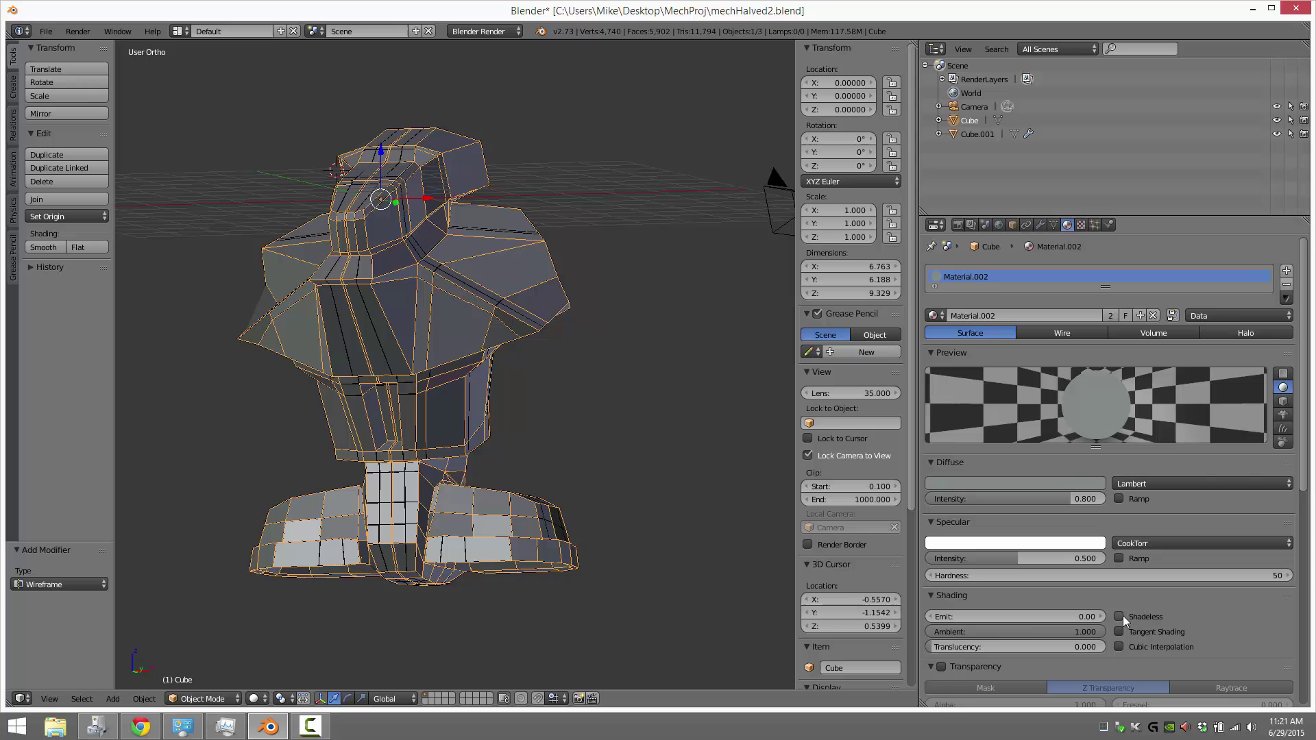
{"action": "left_click", "coordinate": [980, 134]}
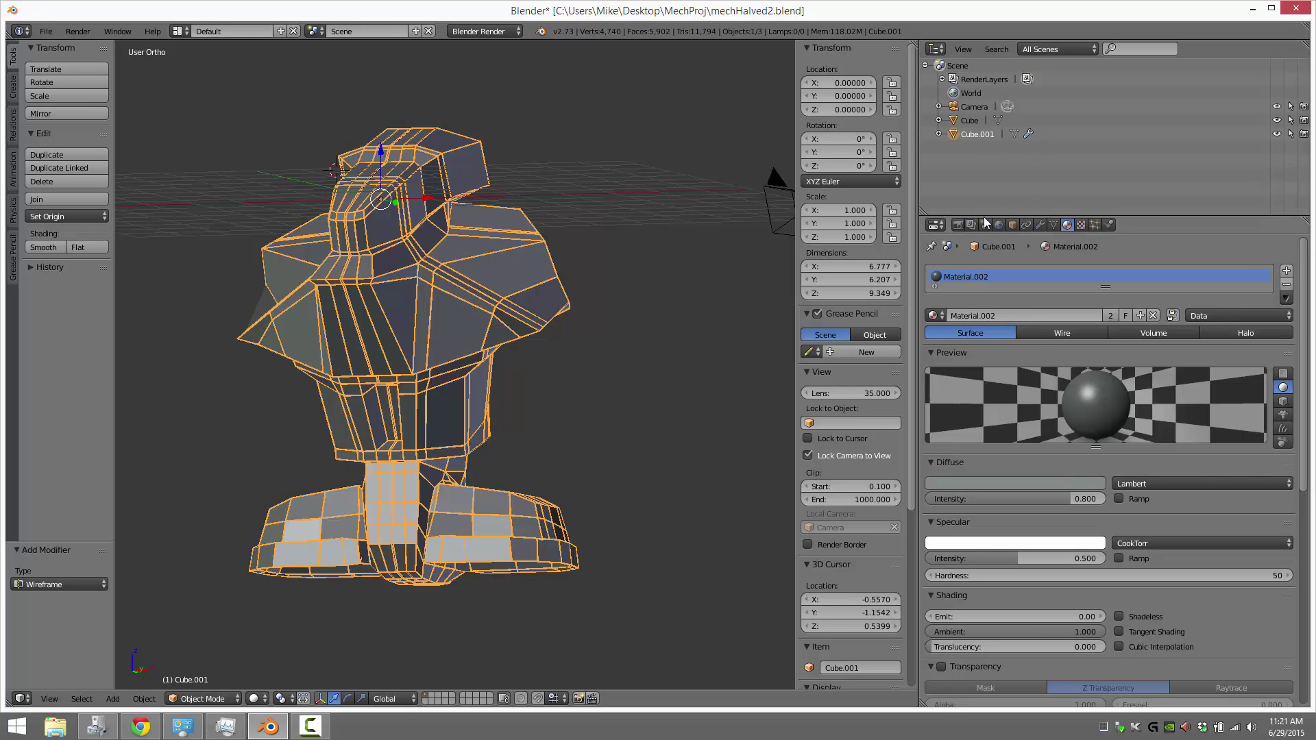
{"action": "left_click", "coordinate": [968, 122]}
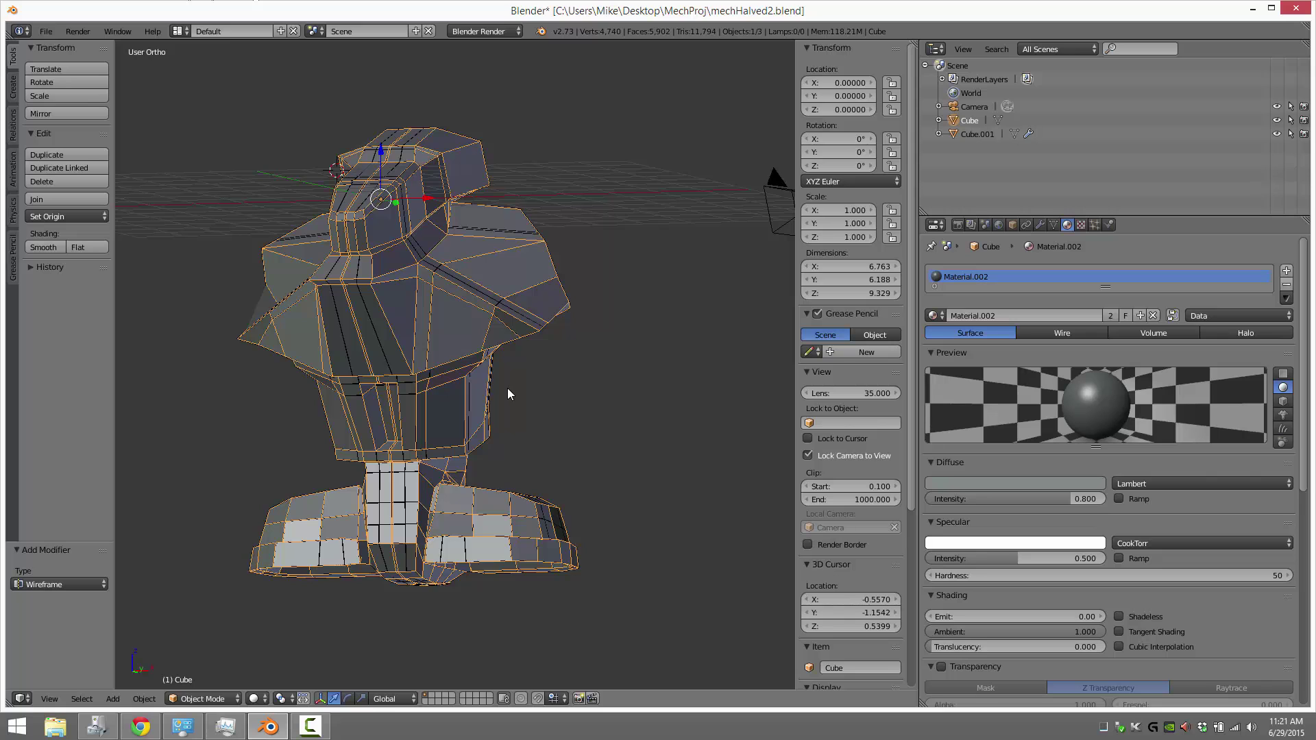
Step: Frame the bust in the camera view, render the dark silhouette, then return to 3D View
{"action": "key", "text": "KP_0"}
{"action": "middle_click_drag", "start_coordinate": [455, 372], "coordinate": [556, 390]}
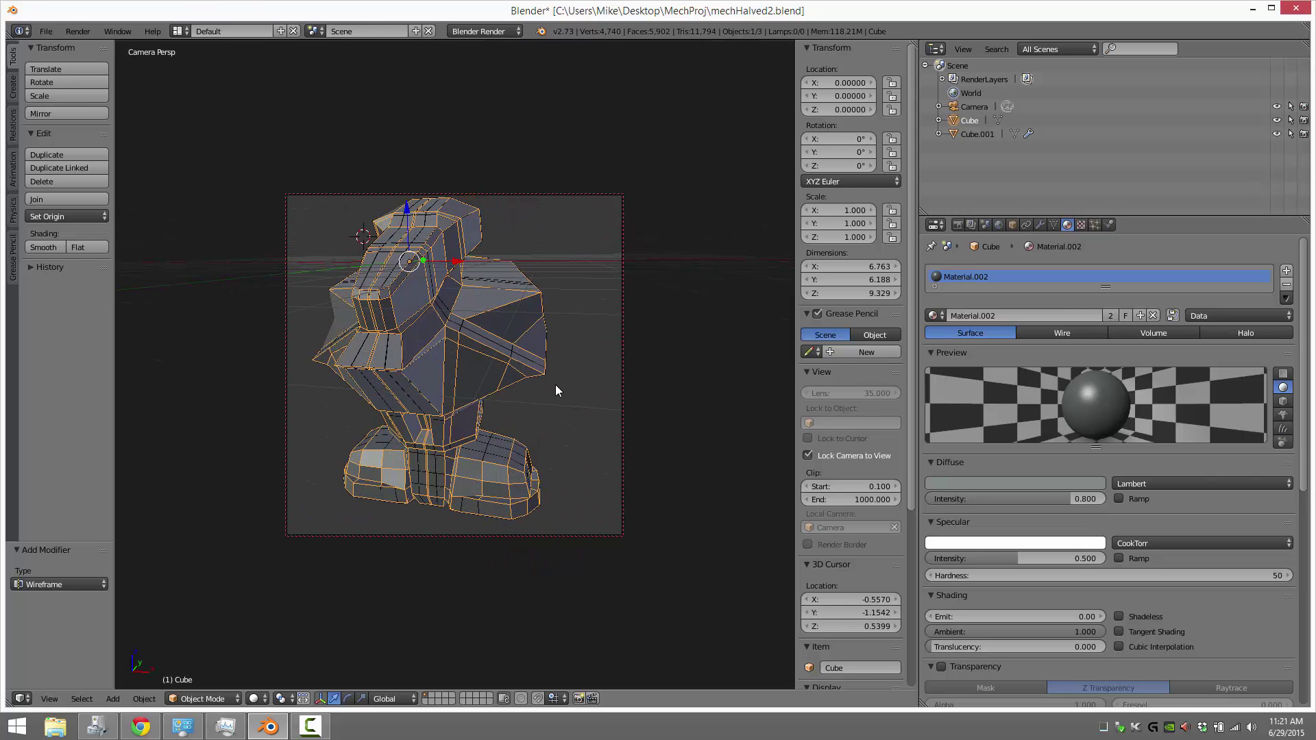
{"action": "left_click", "coordinate": [78, 31]}
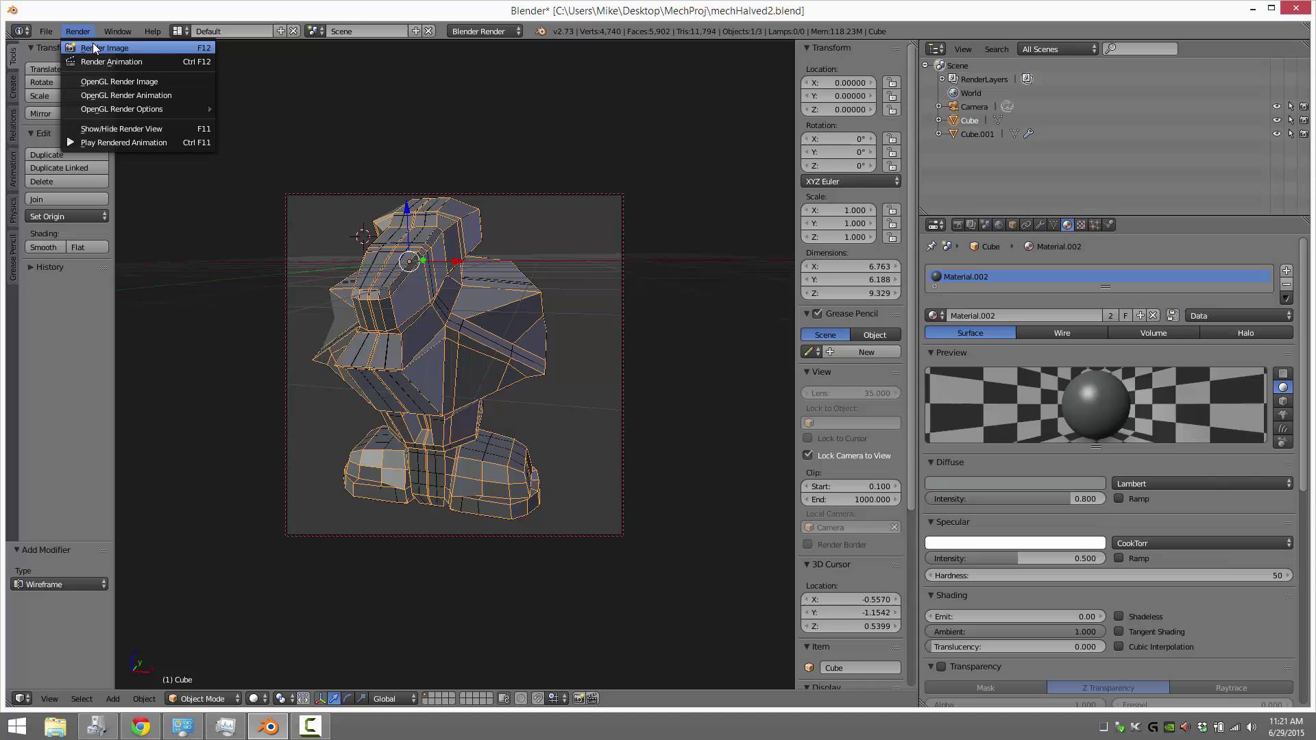
{"action": "left_click", "coordinate": [103, 47]}
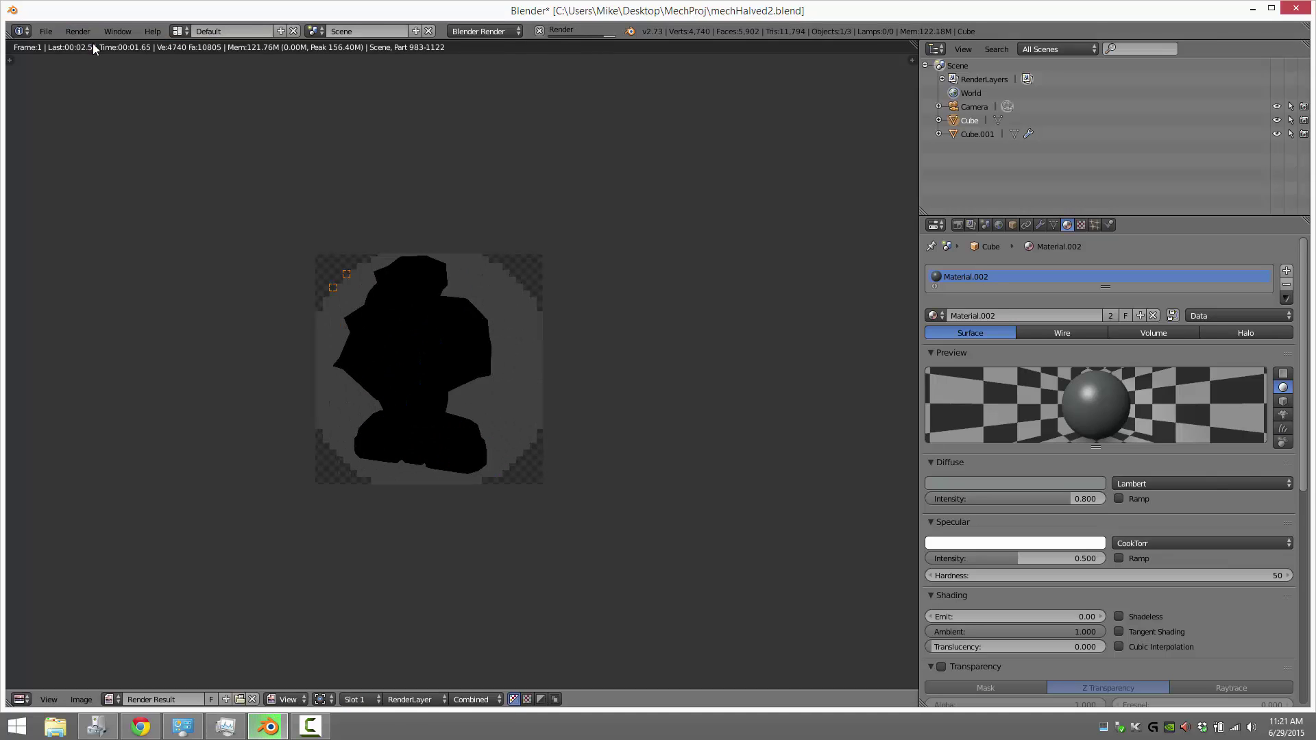
{"action": "left_click", "coordinate": [22, 698]}
{"action": "left_click", "coordinate": [30, 683]}
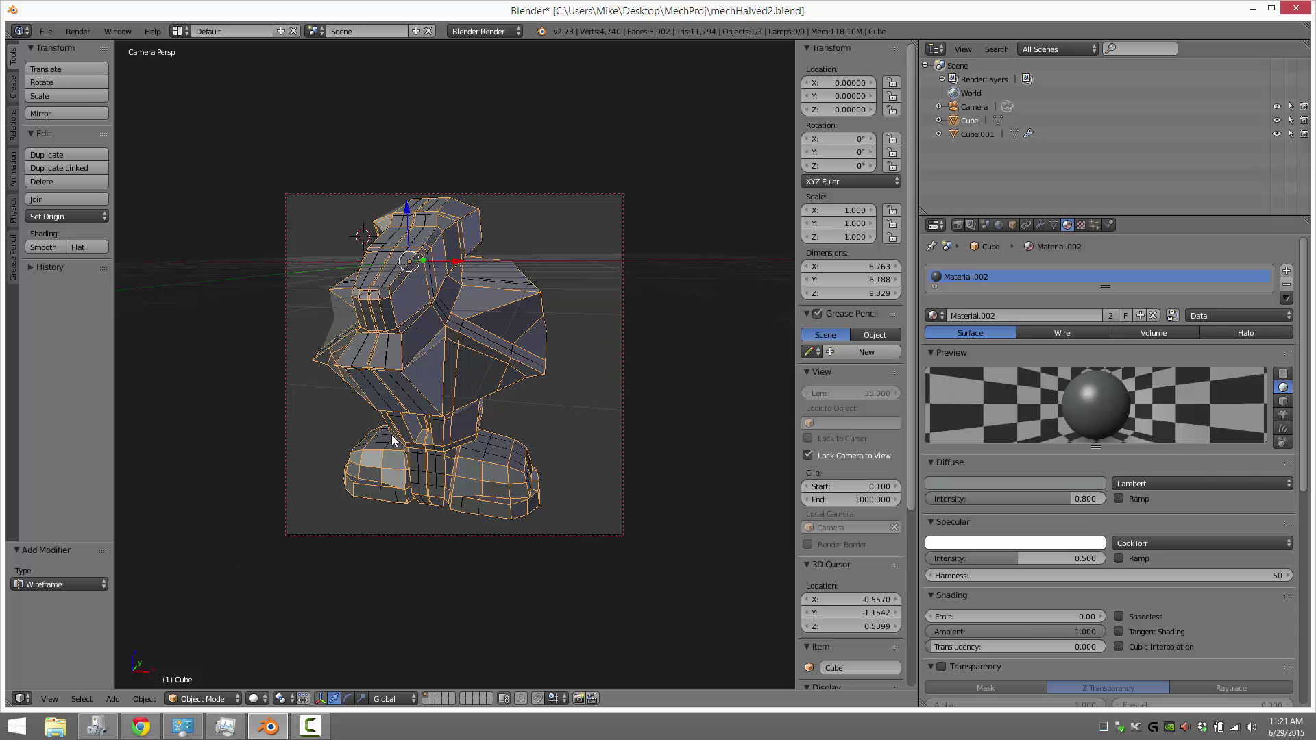
Step: Switch to top view and add a point lamp at the bust
{"action": "key", "text": "KP_0"}
{"action": "key", "text": "KP_7"}
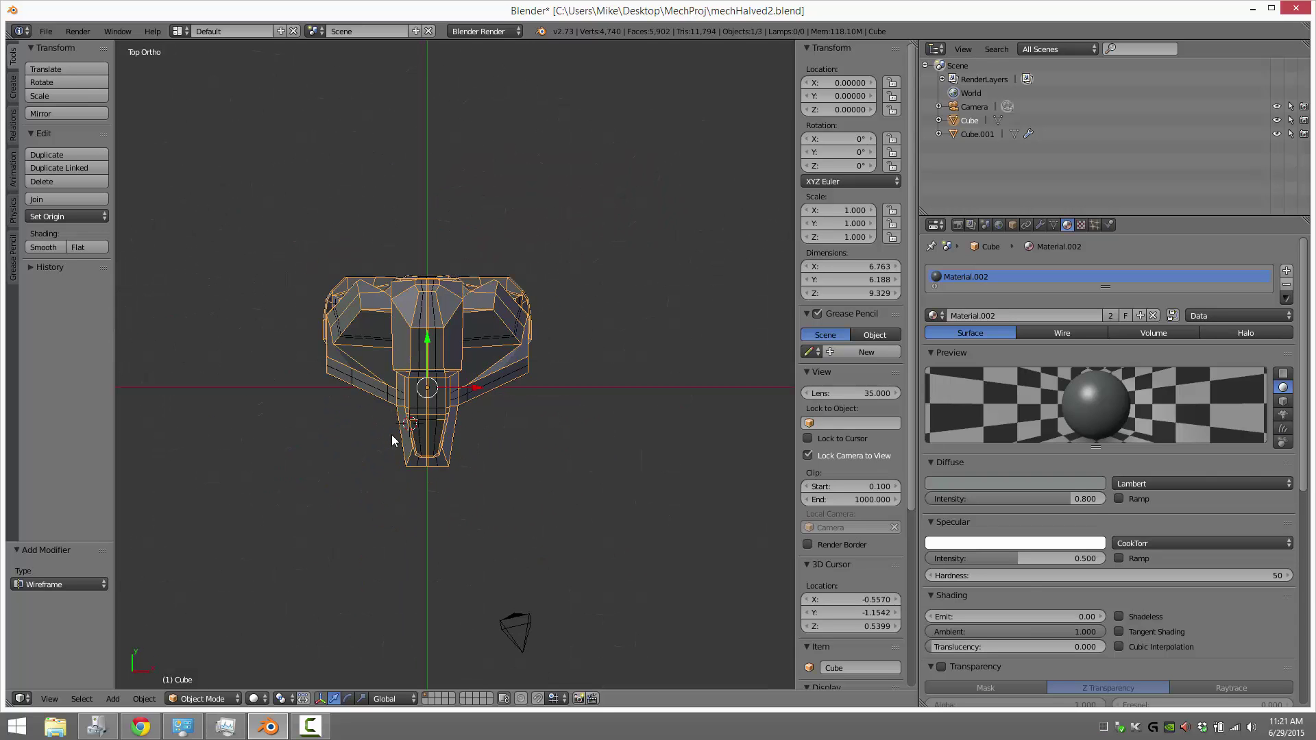
{"action": "scroll", "coordinate": [392, 434], "scroll_direction": "down", "scroll_amount": 5}
{"action": "left_click", "coordinate": [110, 699]}
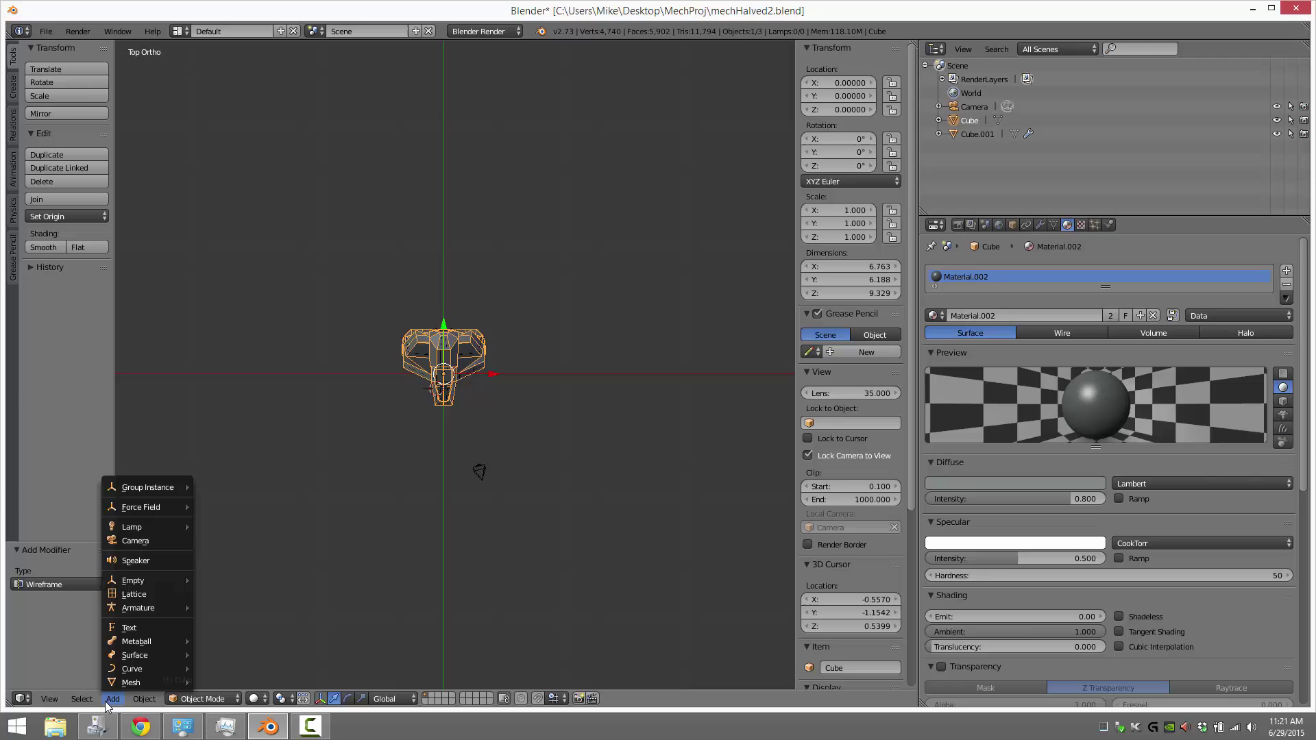
{"action": "mouse_move", "coordinate": [133, 528]}
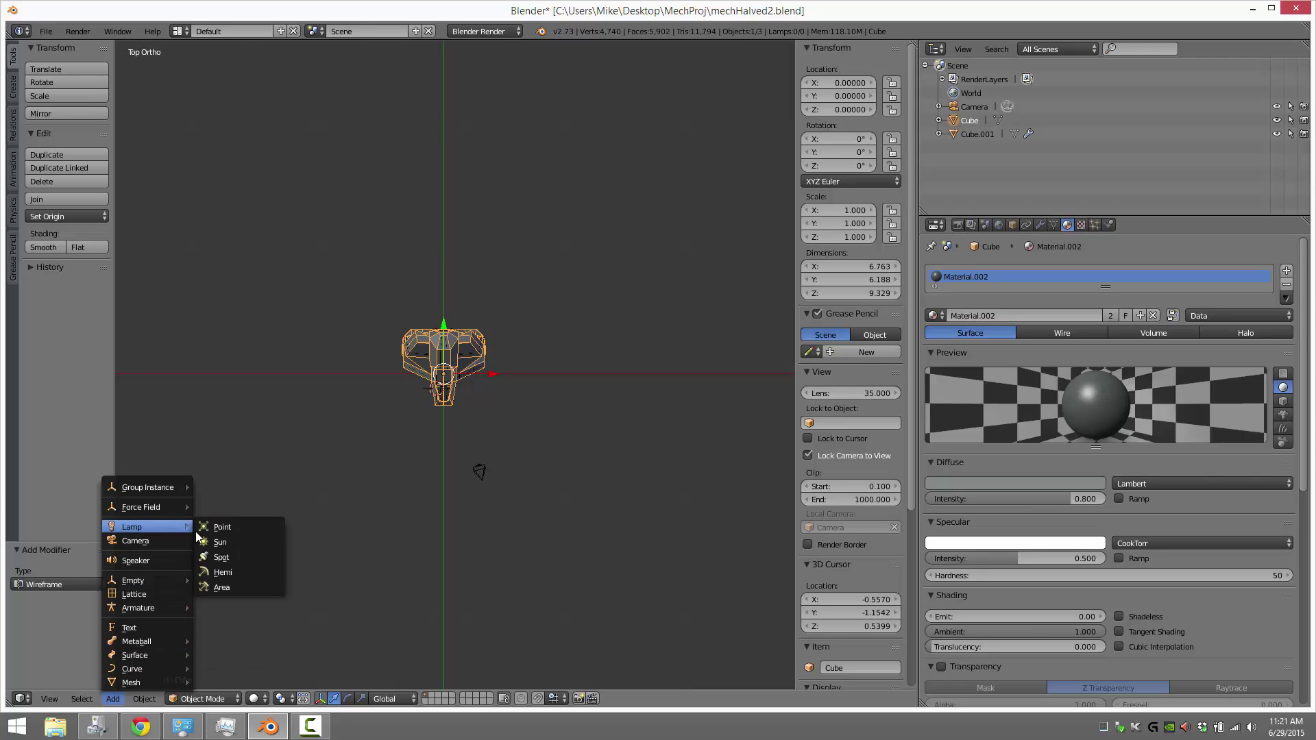
{"action": "left_click", "coordinate": [228, 526]}
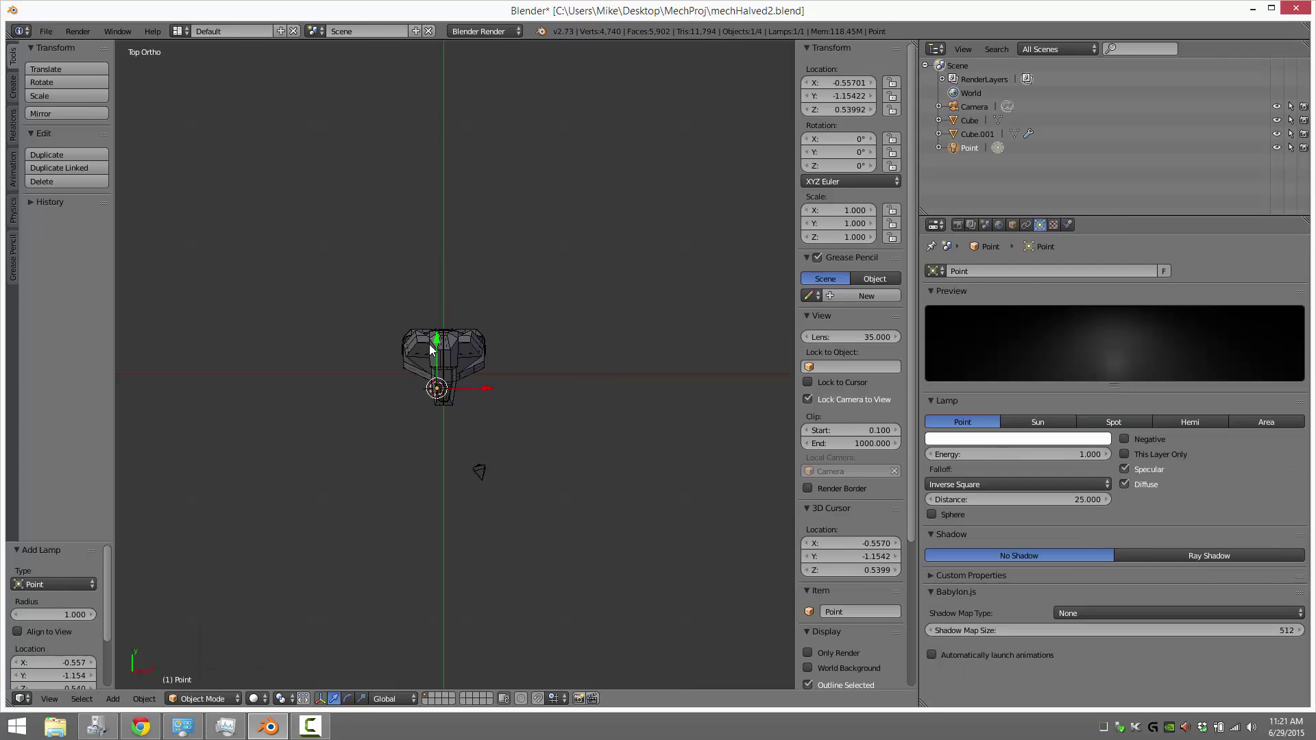
Step: Duplicate the lamp as Point.001, place the lamps in front and behind, and render the grey bust
{"action": "key", "text": "shift+d"}
{"action": "left_click_drag", "start_coordinate": [430, 350], "coordinate": [429, 460]}
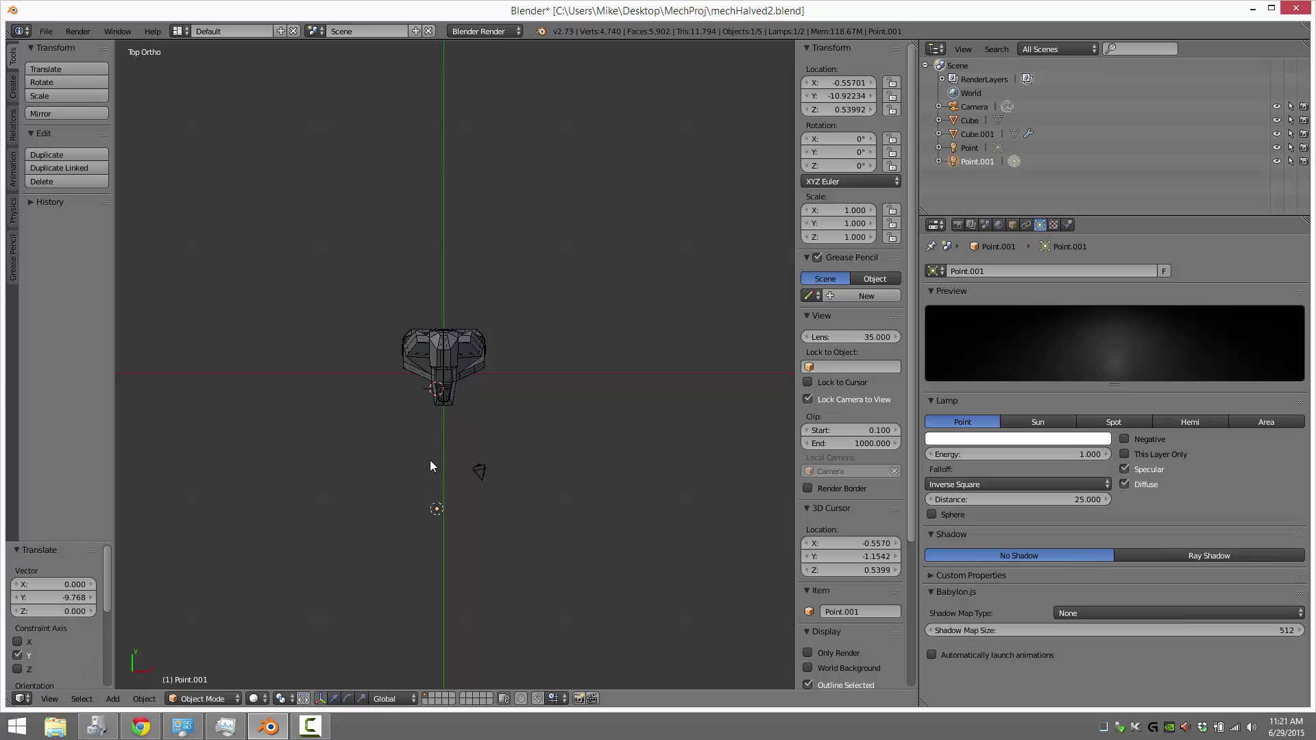
{"action": "key", "text": "shift+d"}
{"action": "left_click", "coordinate": [504, 140]}
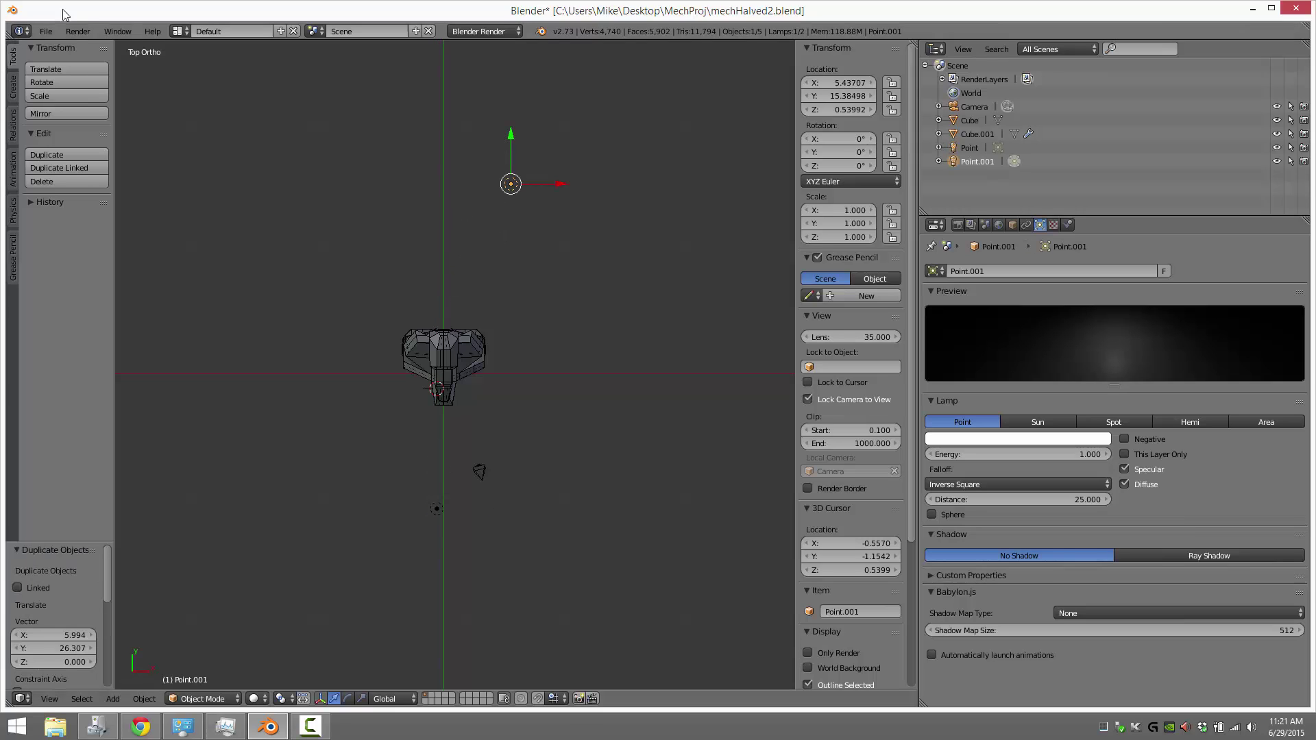
{"action": "left_click", "coordinate": [78, 31]}
{"action": "left_click", "coordinate": [88, 47]}
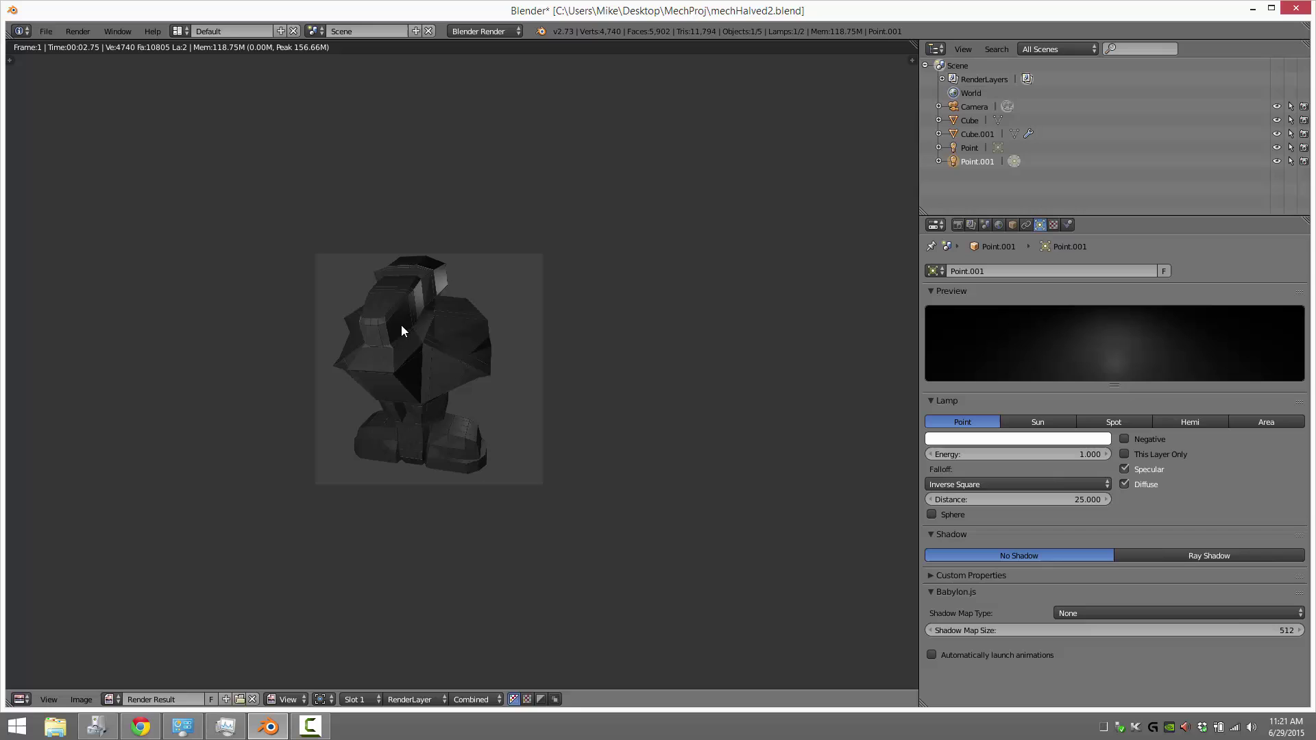
Step: Give Cube.001 its own single-user material with a bright blue diffuse colour
{"action": "left_click", "coordinate": [968, 135]}
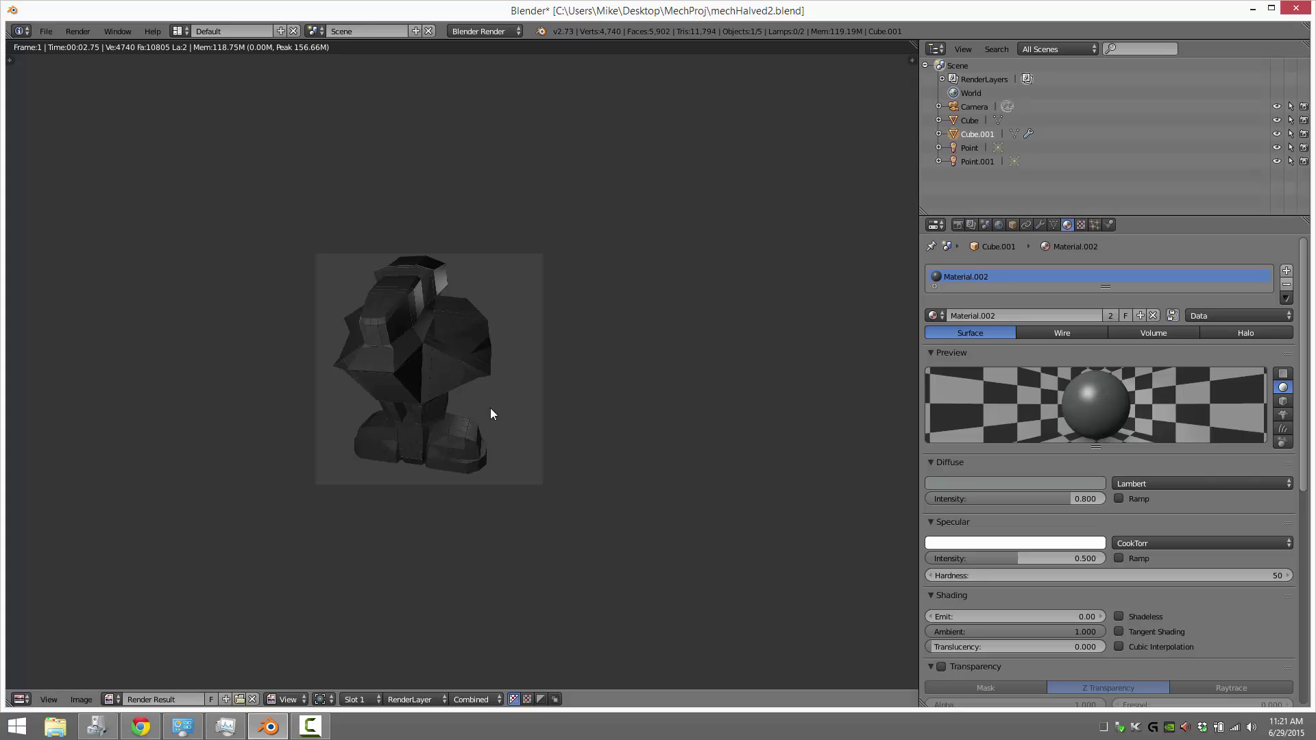
{"action": "left_click", "coordinate": [1110, 315]}
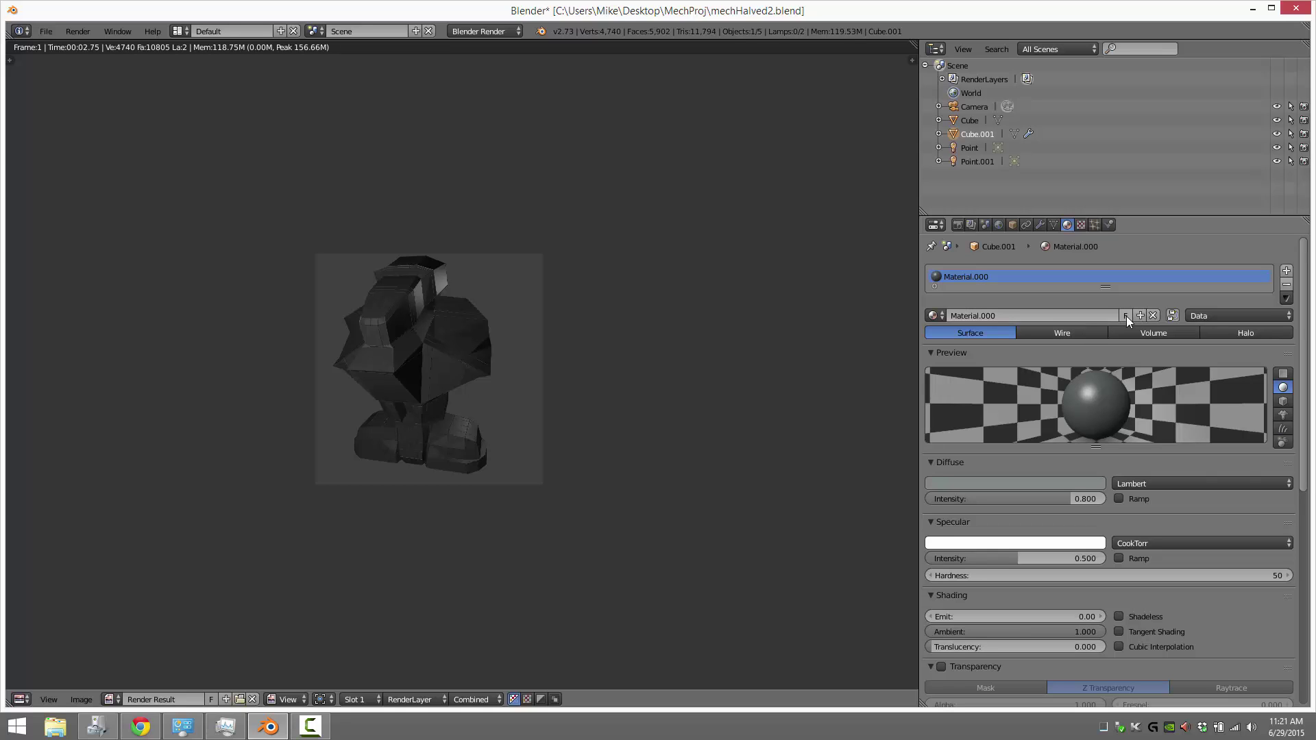
{"action": "left_click", "coordinate": [980, 482]}
{"action": "left_click", "coordinate": [1020, 329]}
{"action": "left_click_drag", "start_coordinate": [1043, 345], "coordinate": [1042, 322]}
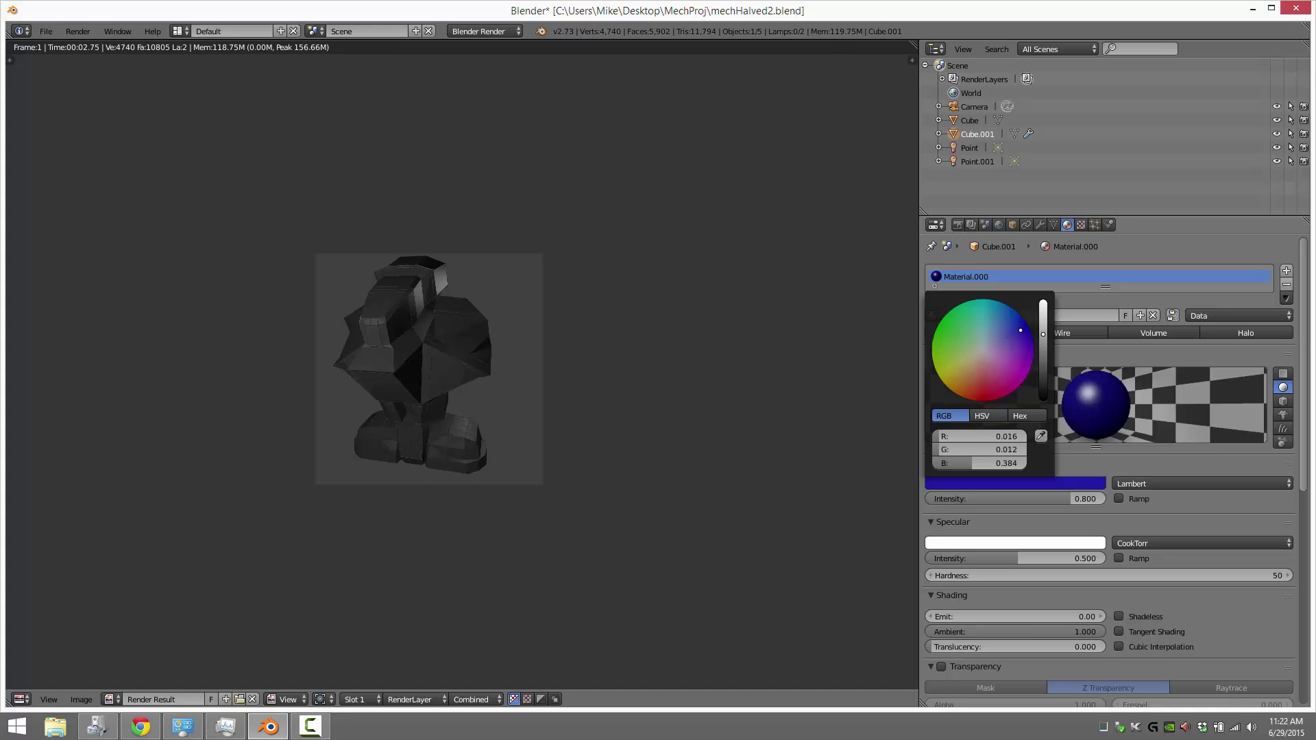
Step: Raise the material's Emit value to 0.88 in the Shading settings
{"action": "left_click", "coordinate": [1022, 599]}
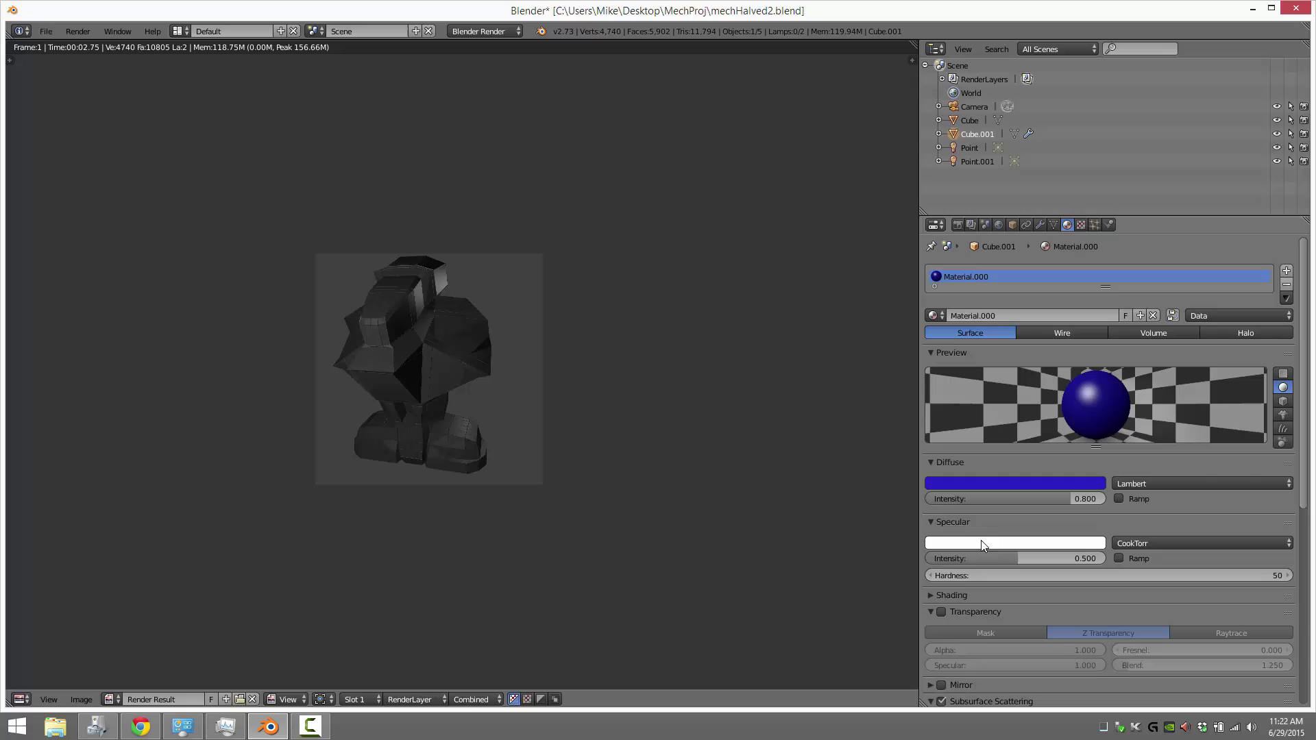
{"action": "left_click", "coordinate": [951, 593]}
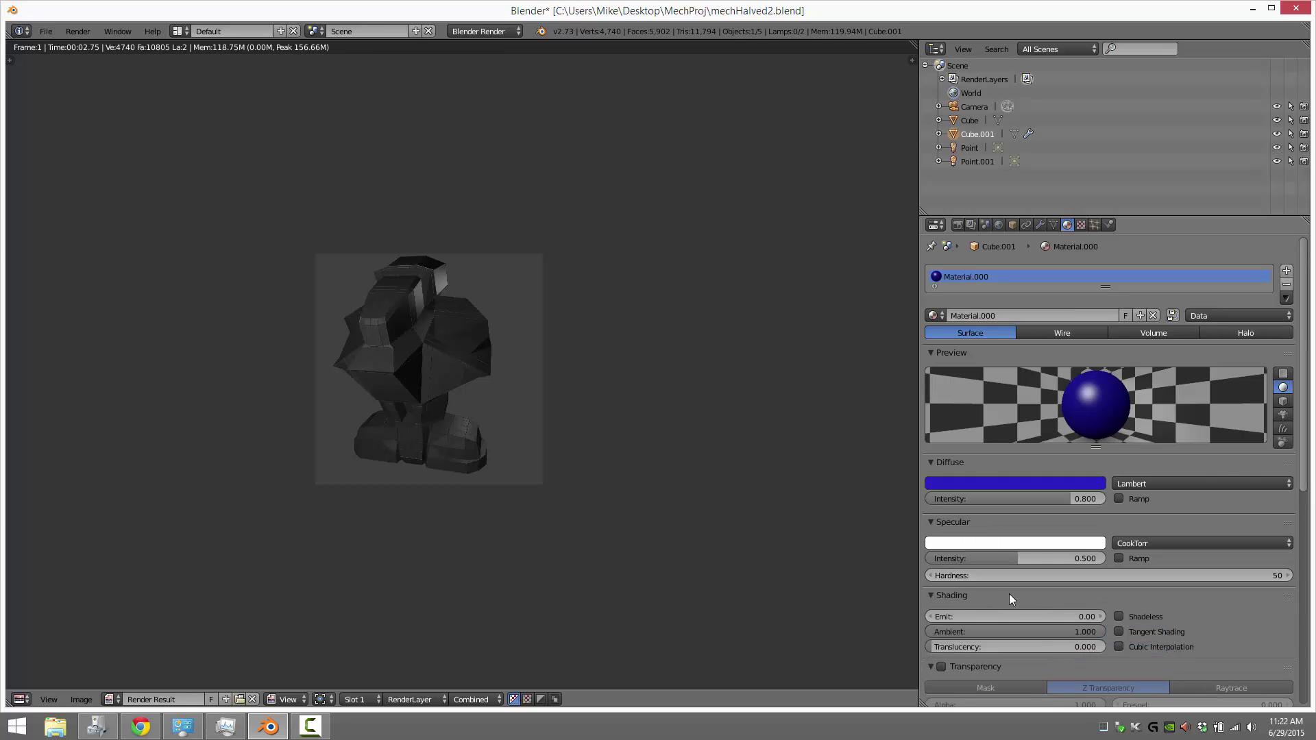
{"action": "left_click_drag", "start_coordinate": [977, 616], "coordinate": [1038, 616]}
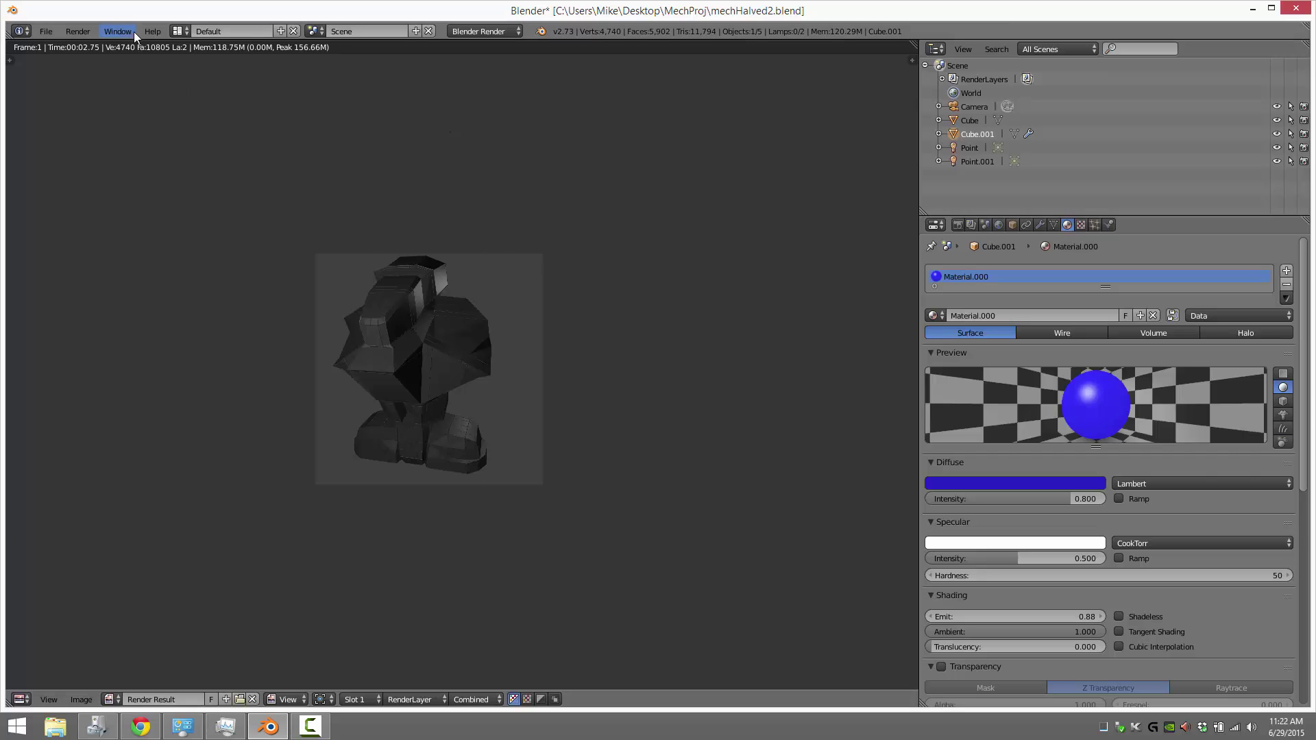
Step: Render the bust, thicken the Wireframe modifier to 0.0397, and render again
{"action": "left_click", "coordinate": [78, 31]}
{"action": "left_click", "coordinate": [92, 43]}
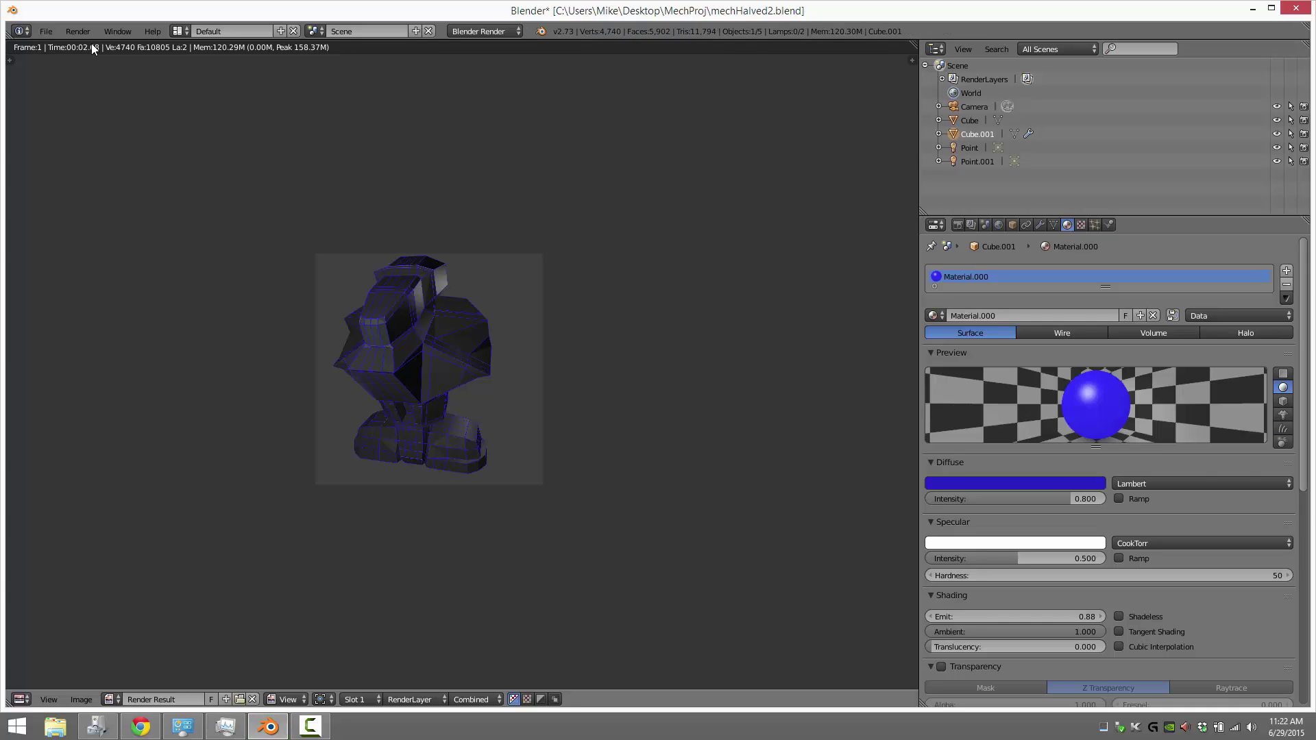
{"action": "left_click", "coordinate": [1040, 224]}
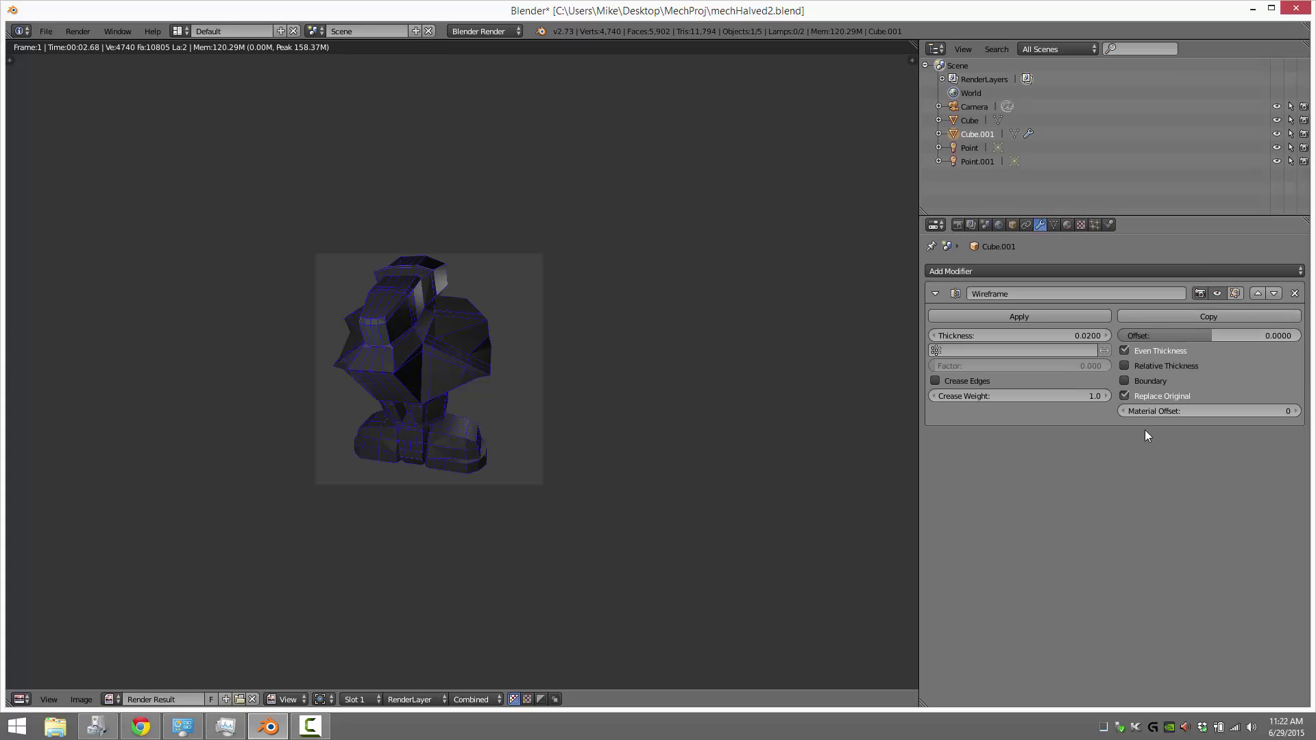
{"action": "left_click_drag", "start_coordinate": [980, 334], "coordinate": [1017, 335]}
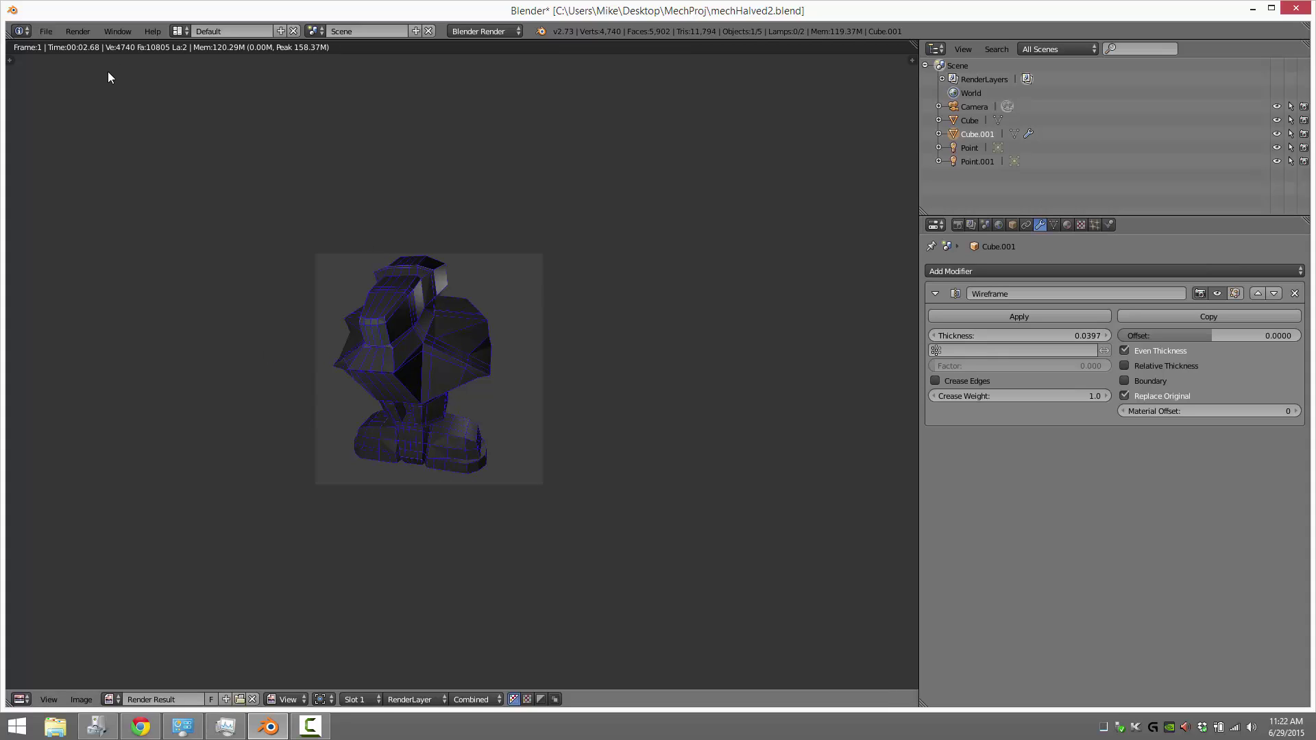
{"action": "left_click", "coordinate": [78, 30]}
{"action": "left_click", "coordinate": [84, 46]}
Step: Make the original Cube active and turn the render area into an angled, upright 3D View
{"action": "left_click", "coordinate": [1012, 225]}
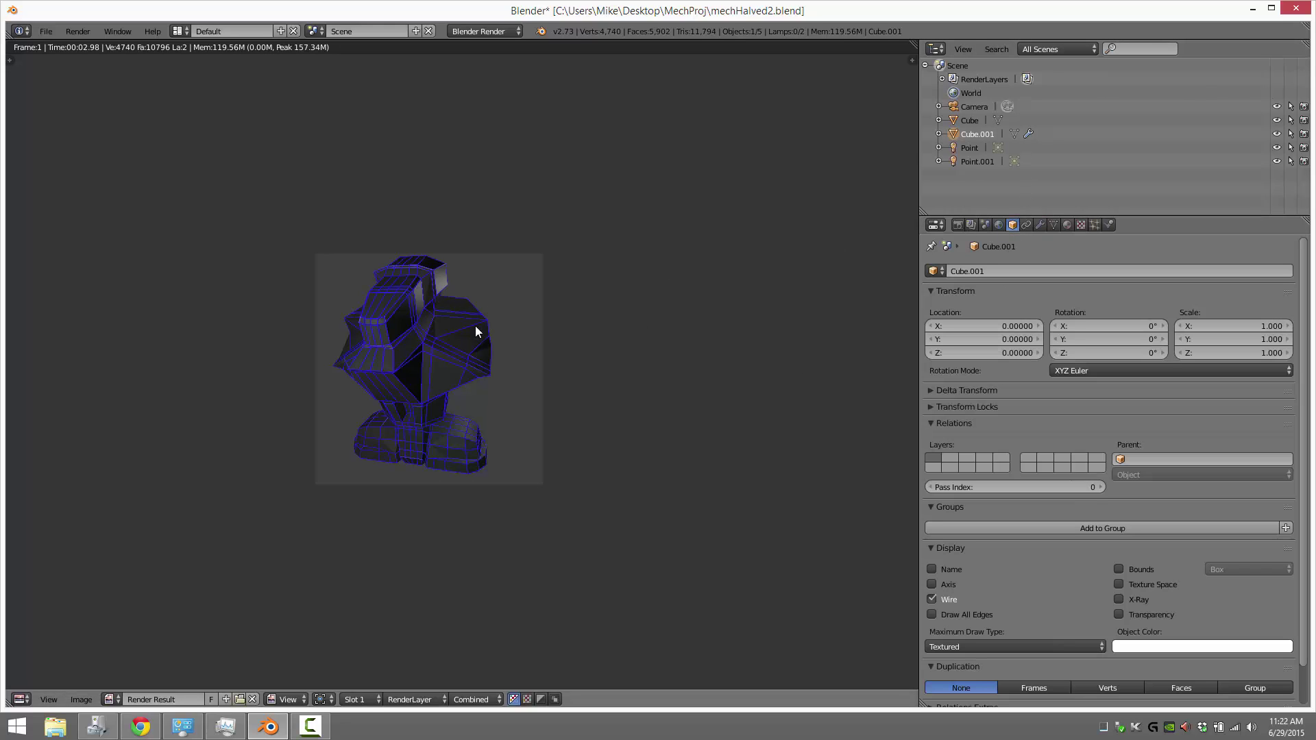
{"action": "left_click", "coordinate": [976, 121]}
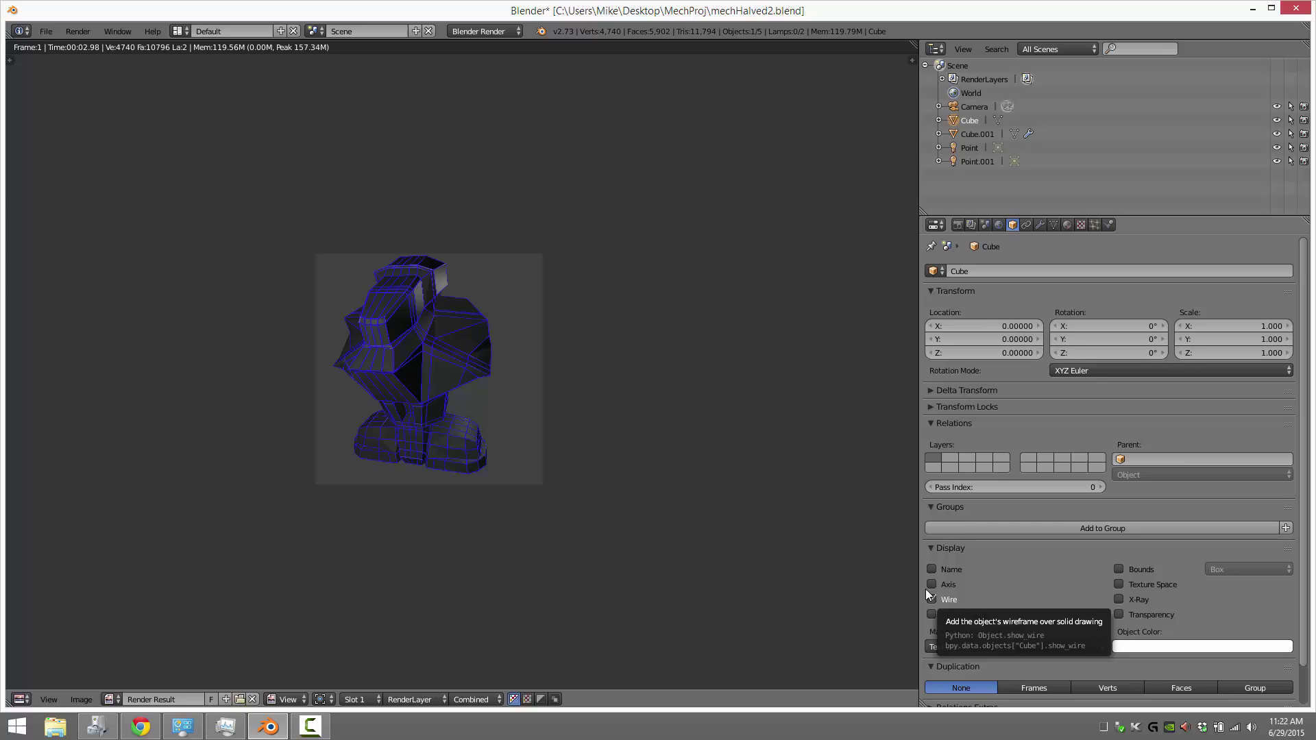
{"action": "left_click", "coordinate": [20, 699]}
{"action": "left_click", "coordinate": [27, 689]}
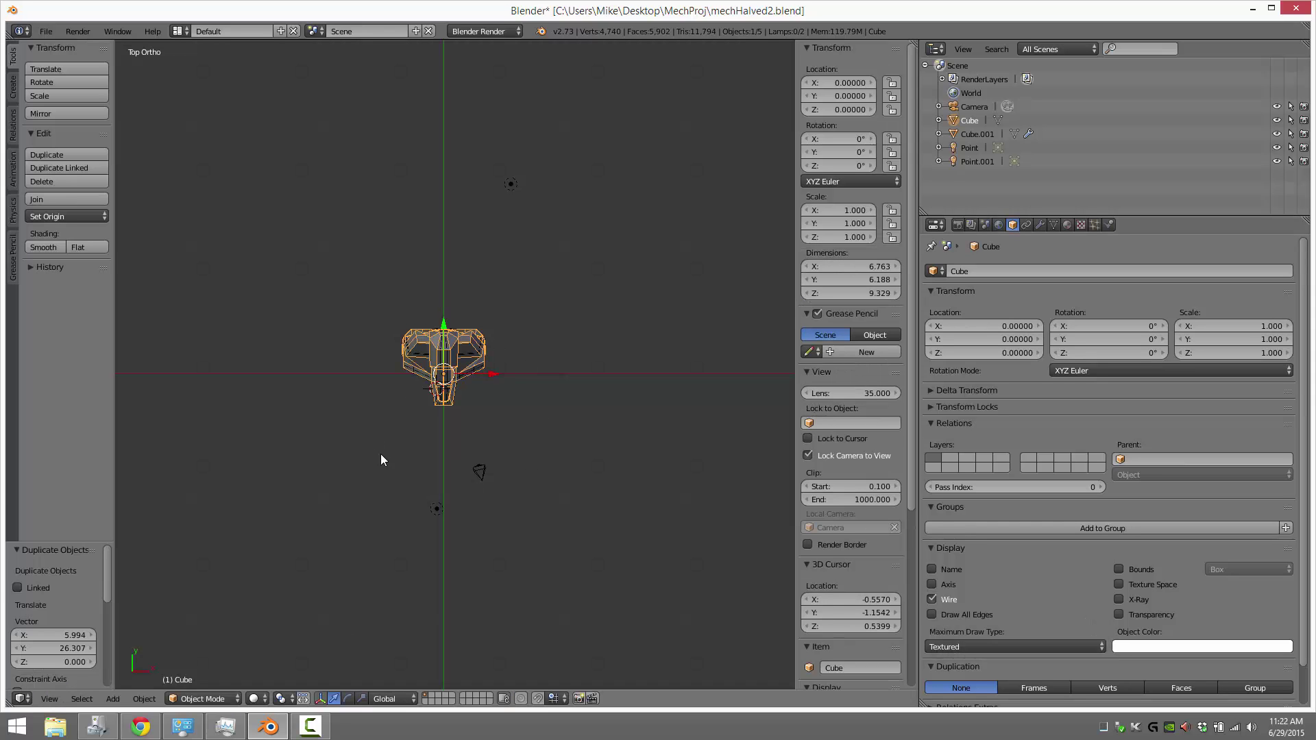
{"action": "middle_click_drag", "start_coordinate": [526, 399], "coordinate": [480, 349]}
{"action": "middle_click_drag", "start_coordinate": [471, 421], "coordinate": [474, 373]}
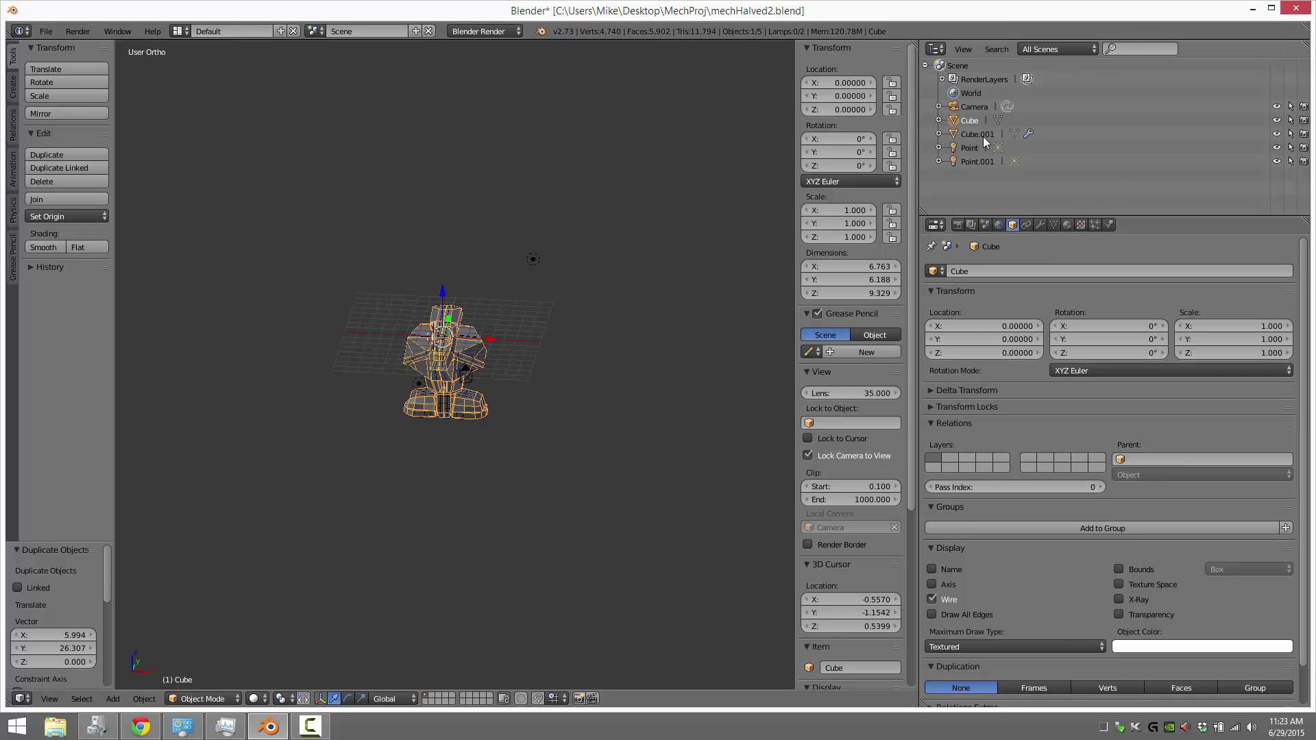
Step: Show the original Cube's empty modifier stack in the wrench tab
{"action": "left_click", "coordinate": [1040, 224]}
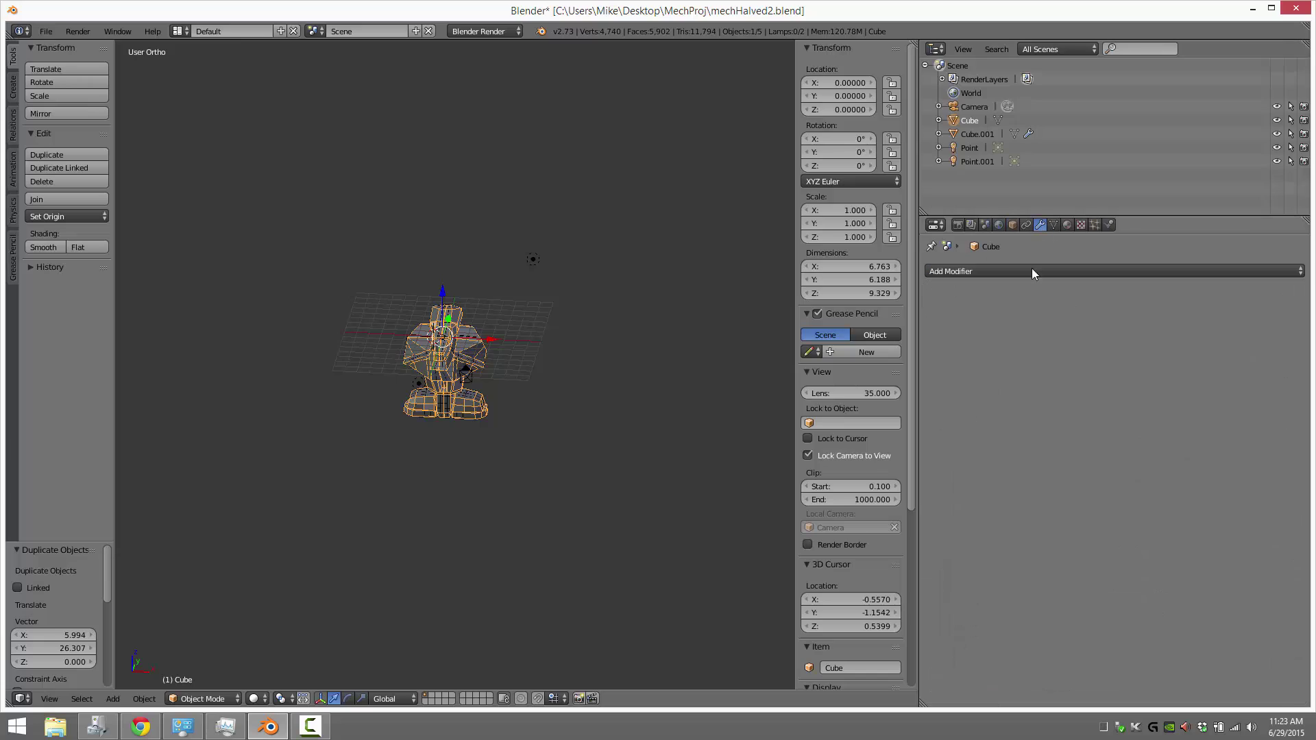